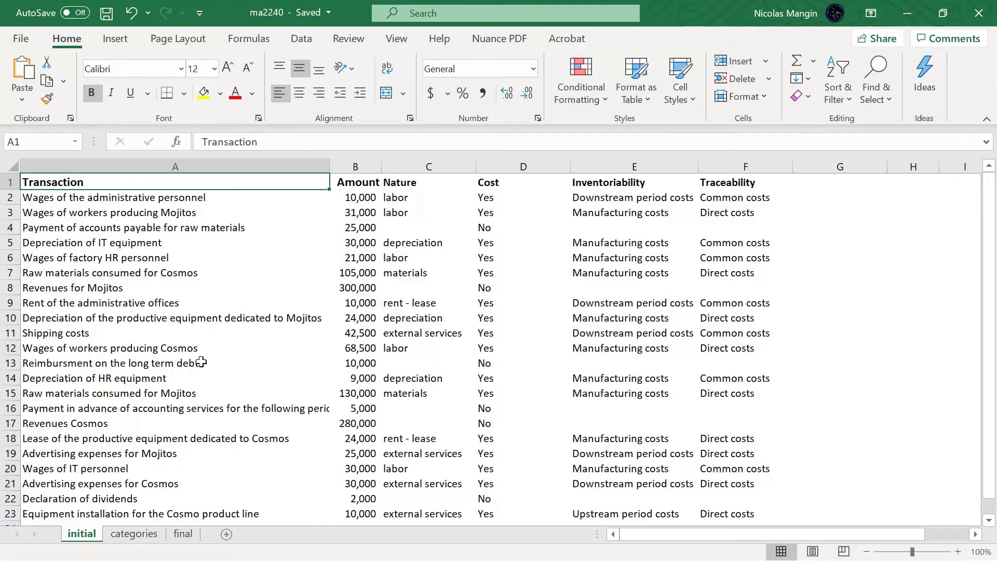
Check the extent of the transaction data on the initial sheet by selecting the whole range and viewing its last rows.
{"action": "key", "text": "Down"}
{"action": "key", "text": "Down"}
{"action": "key", "text": "Right"}
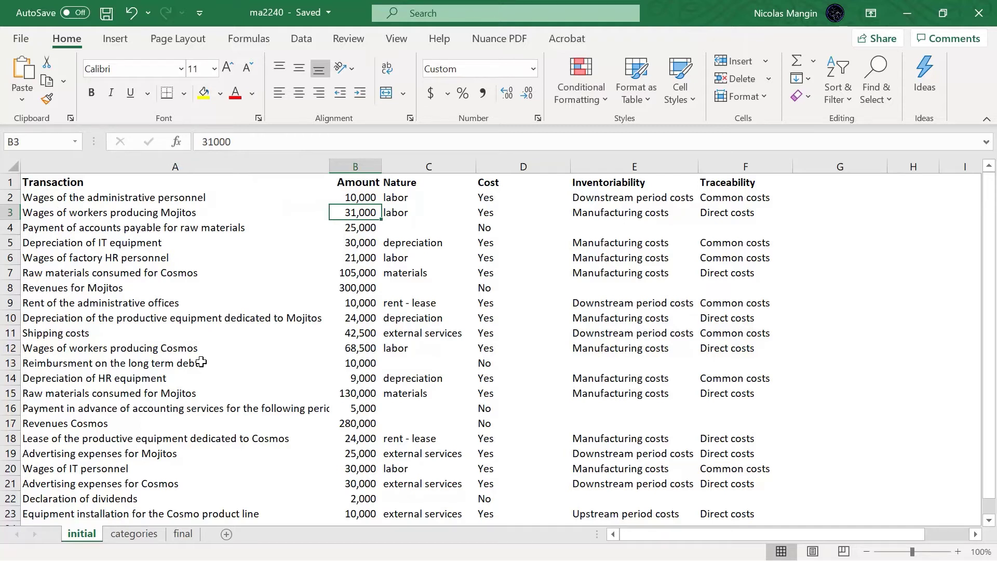
{"action": "key", "text": "ctrl+a"}
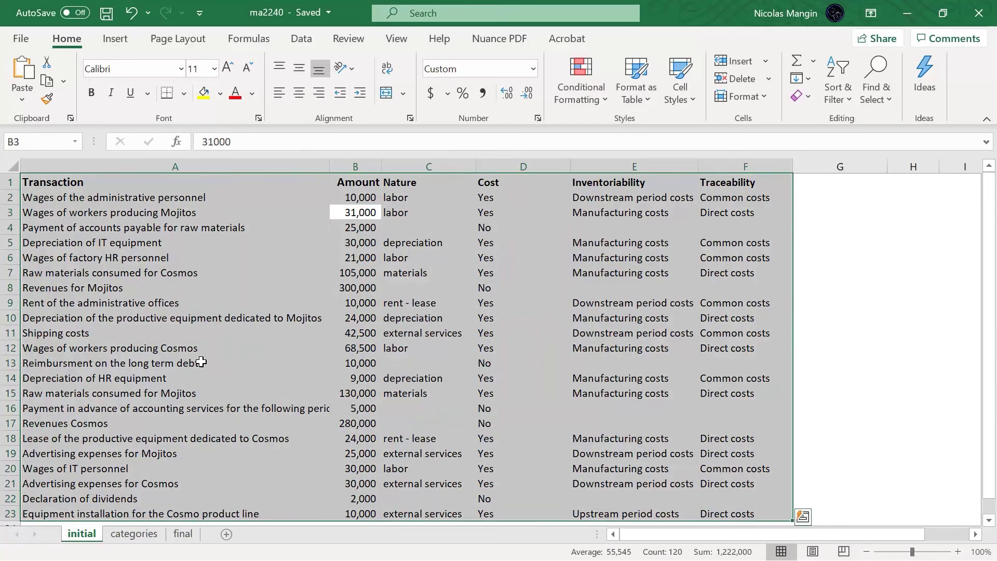
{"action": "scroll", "coordinate": [363, 287], "scroll_direction": "down", "scroll_amount": 1}
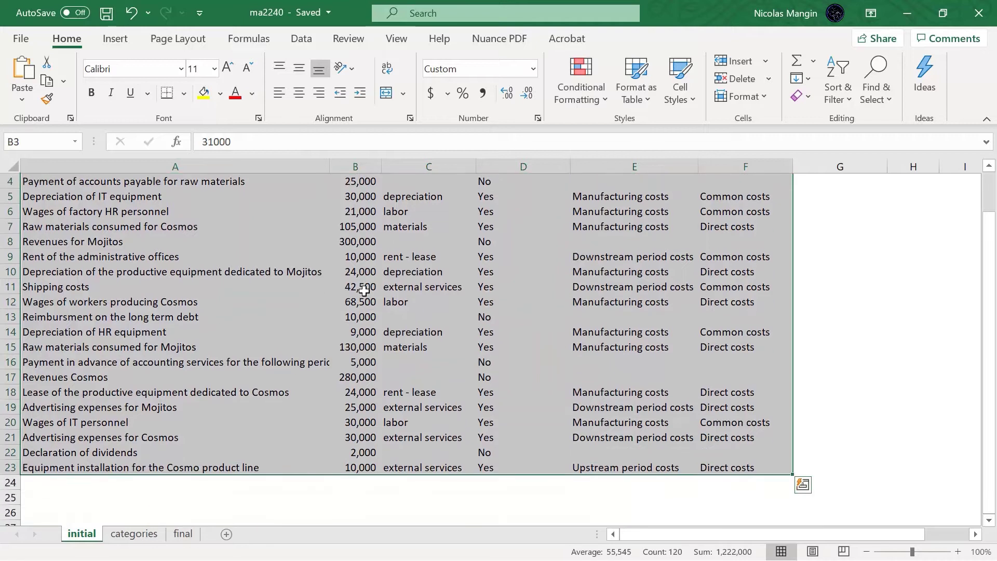
{"action": "scroll", "coordinate": [363, 290], "scroll_direction": "up", "scroll_amount": 1}
{"action": "key", "text": "Left"}
{"action": "key", "text": "Up"}
{"action": "key", "text": "Up"}
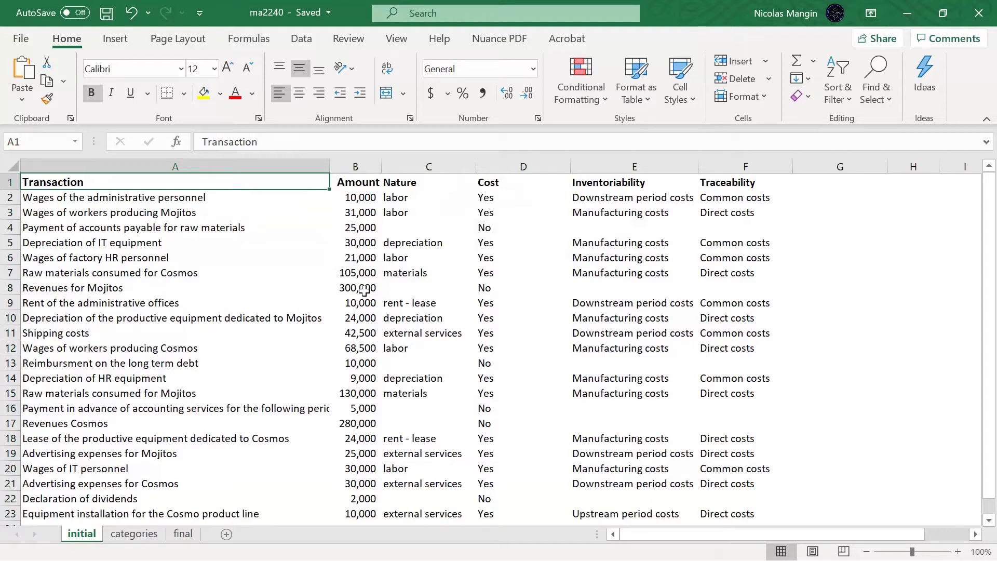
Format the range A1:F23 as a table with a header row, using a black style with banded rows.
{"action": "key", "text": "ctrl+shift+Right"}
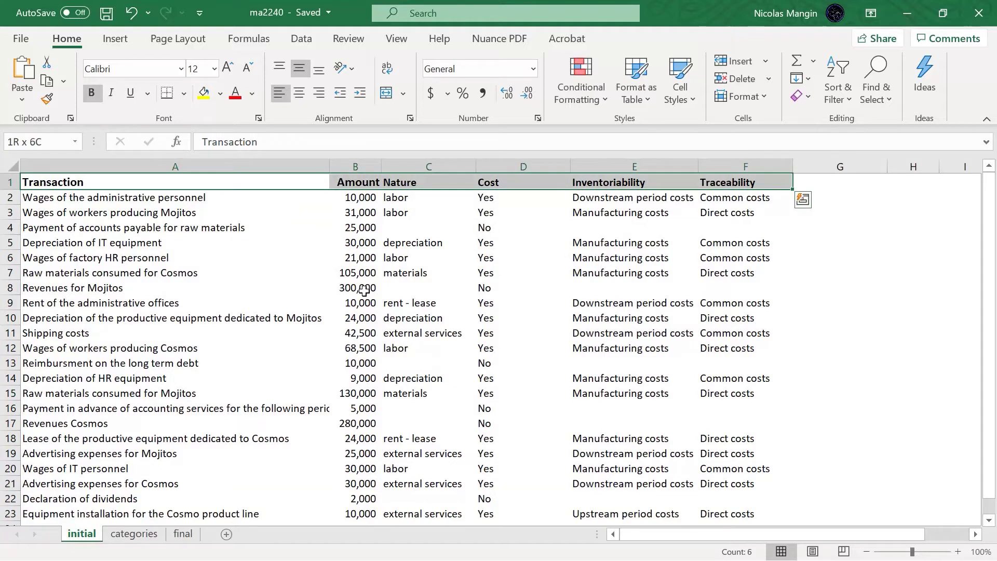
{"action": "key", "text": "ctrl+shift+Down"}
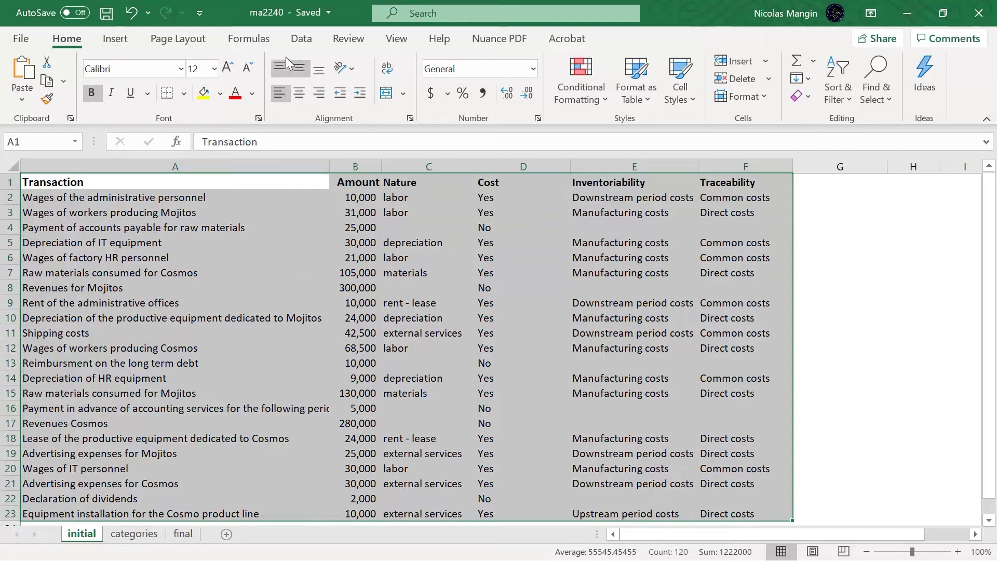
{"action": "left_click", "coordinate": [643, 89]}
{"action": "left_click", "coordinate": [632, 393]}
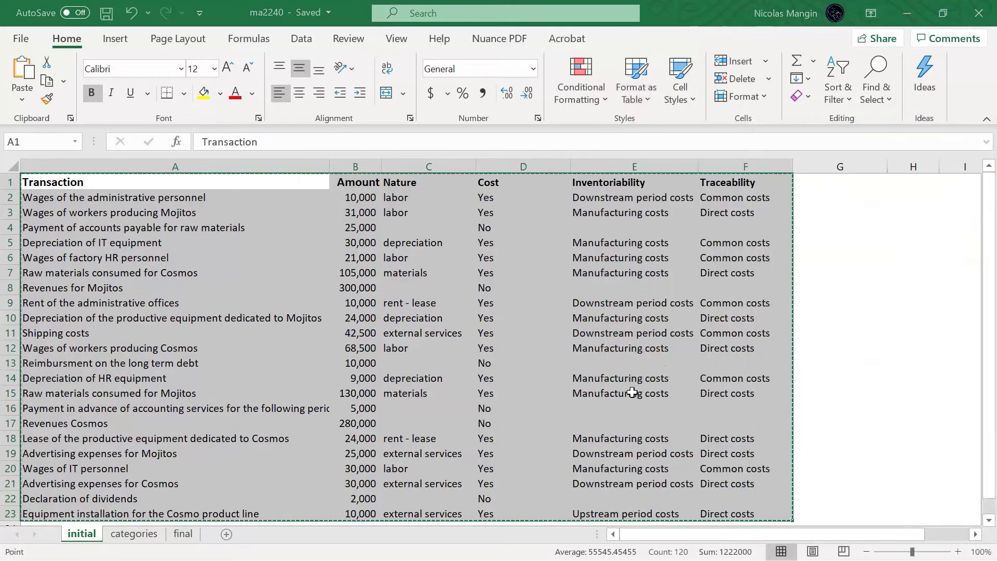
{"action": "left_click", "coordinate": [364, 252]}
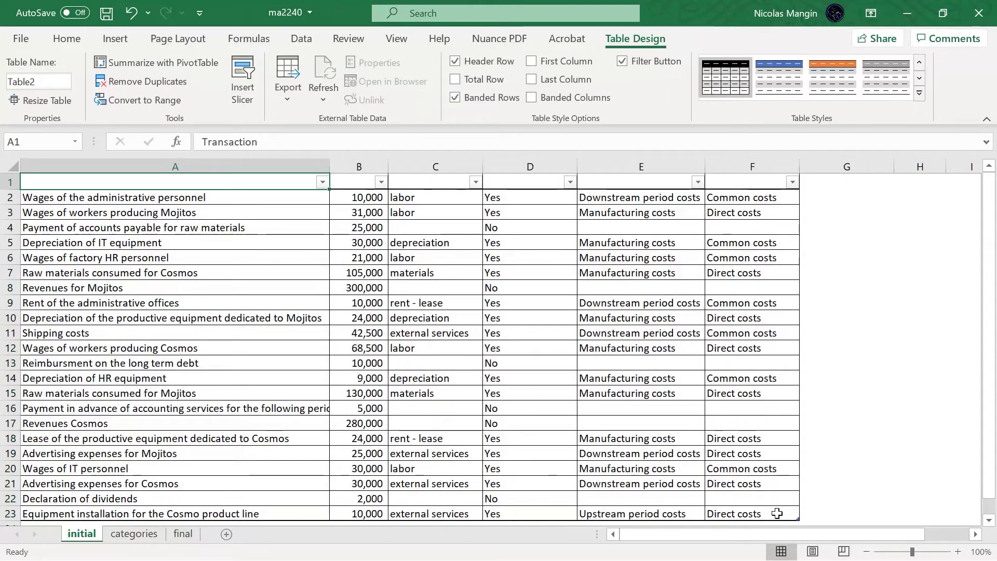
Remove the manual fill colour from the whole table A1:F23 by setting it to No Fill.
{"action": "left_click", "coordinate": [777, 514]}
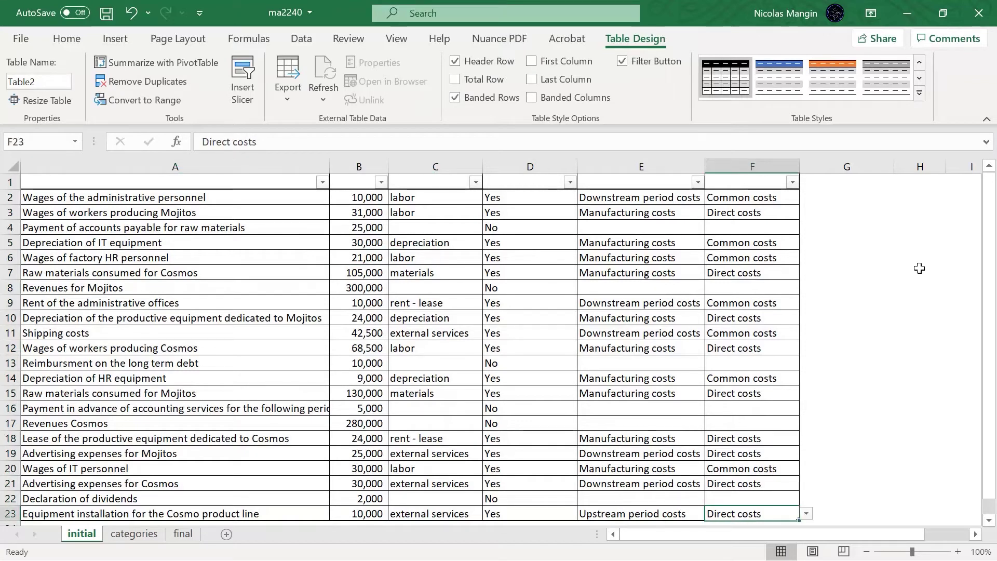
{"action": "left_click", "coordinate": [916, 243]}
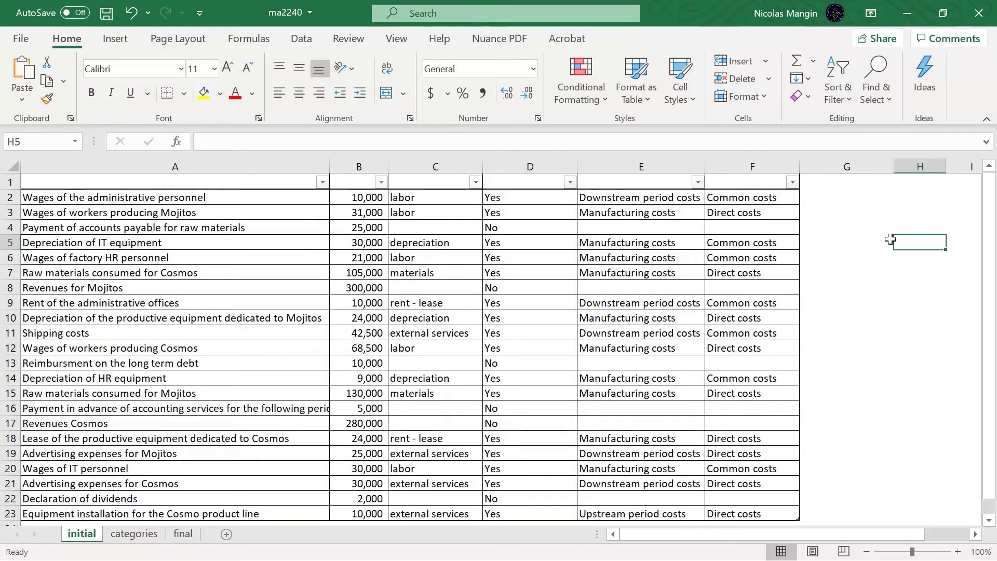
{"action": "left_click_drag", "start_coordinate": [748, 514], "coordinate": [173, 161]}
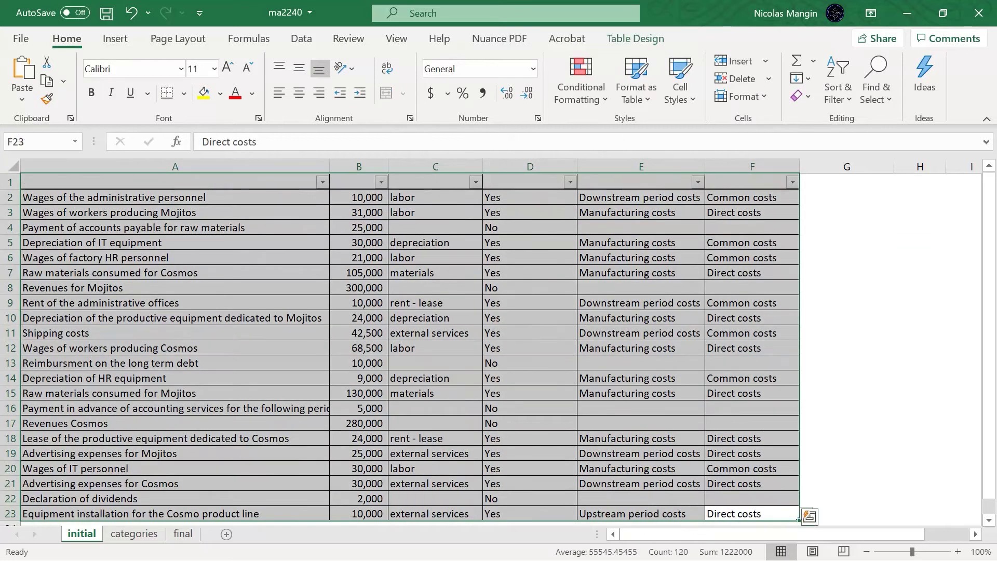
{"action": "left_click", "coordinate": [219, 94]}
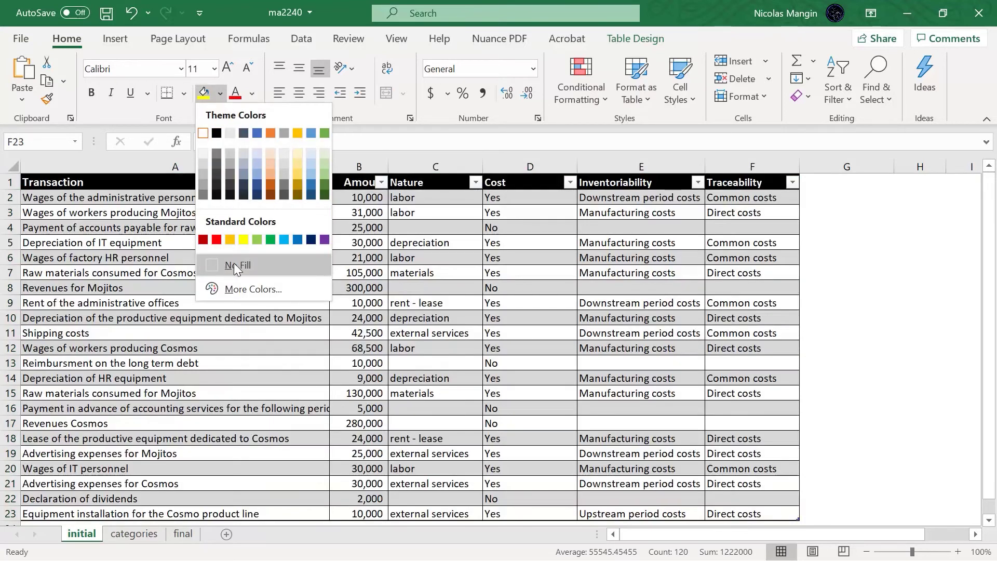
{"action": "left_click", "coordinate": [235, 264]}
{"action": "left_click", "coordinate": [569, 284]}
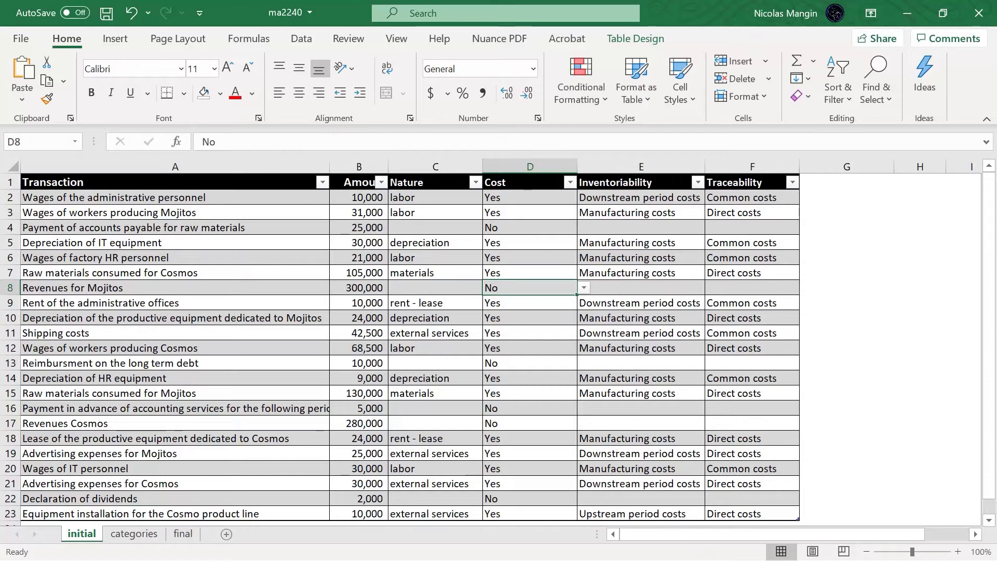
Rename Table2 as classification in the Name Manager.
{"action": "left_click", "coordinate": [245, 37]}
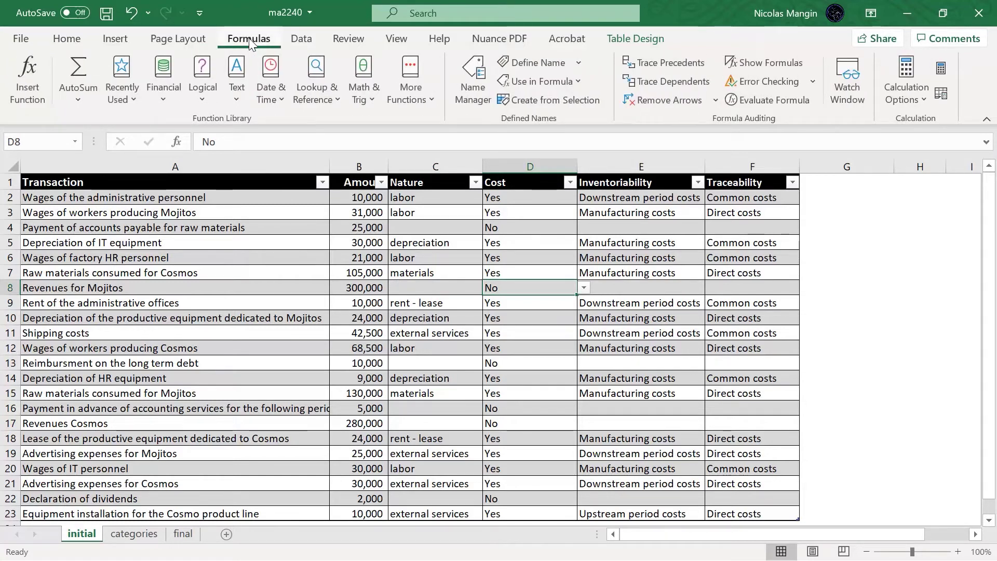
{"action": "left_click", "coordinate": [465, 72]}
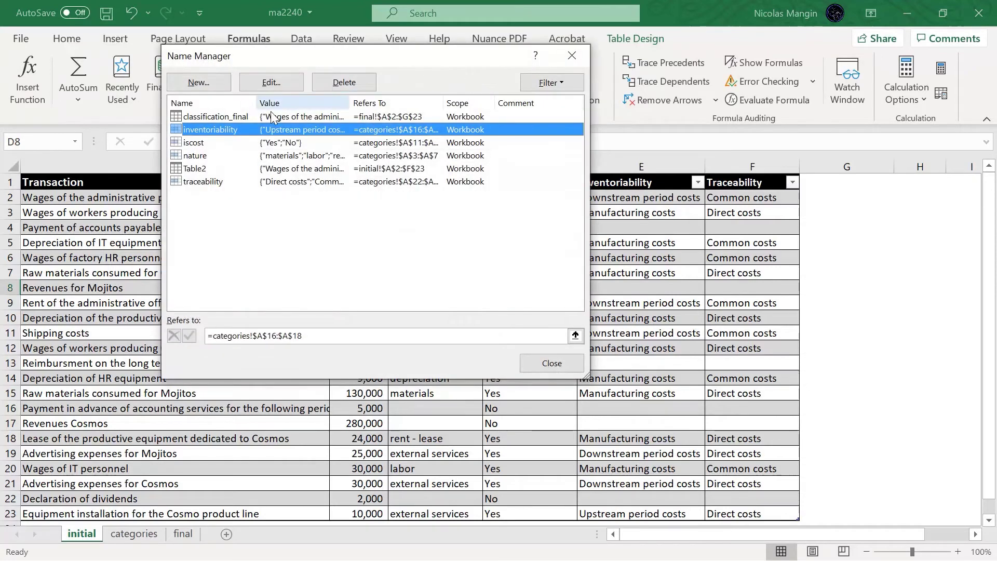
{"action": "left_click", "coordinate": [200, 169]}
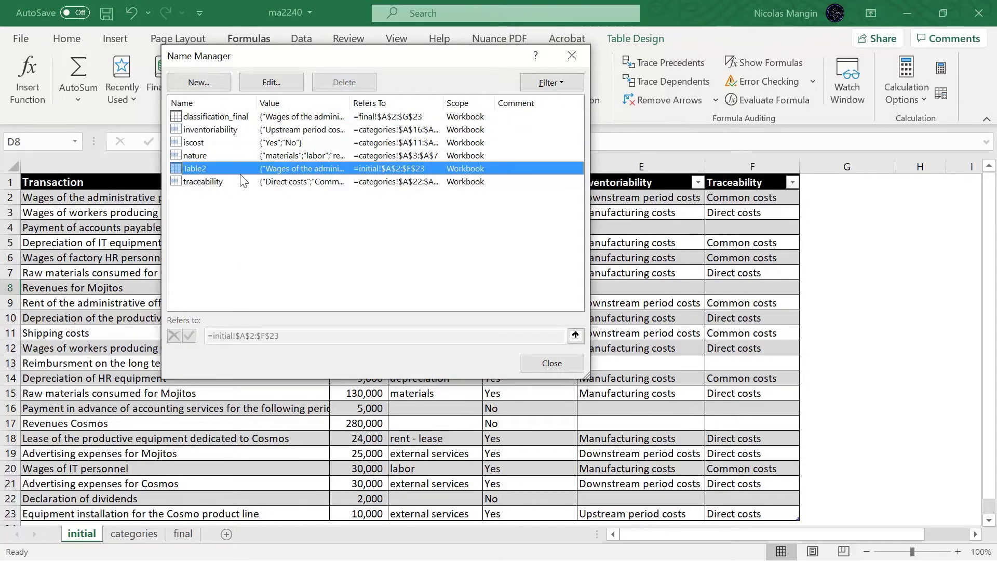
{"action": "left_click", "coordinate": [255, 81]}
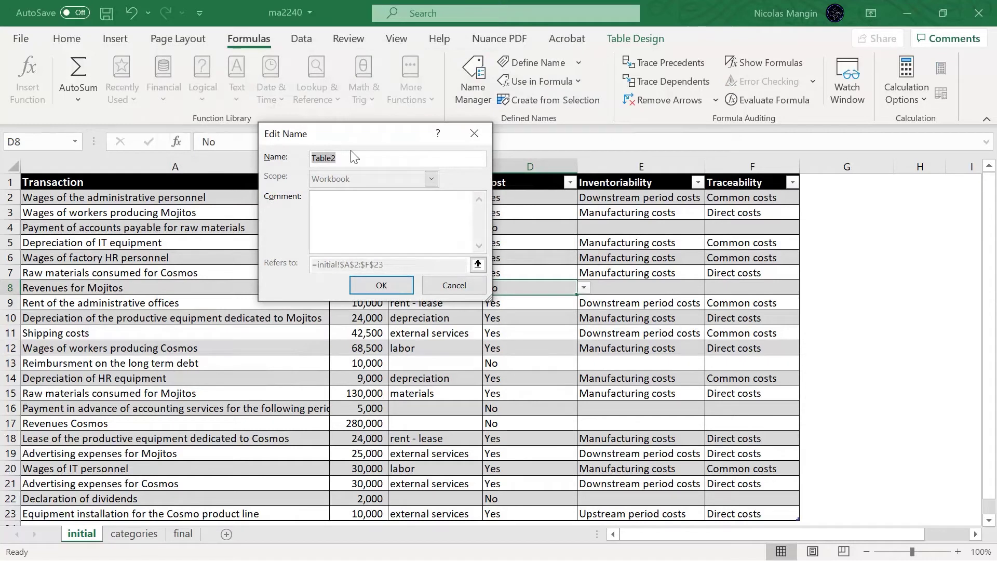
{"action": "type", "text": "classif"}
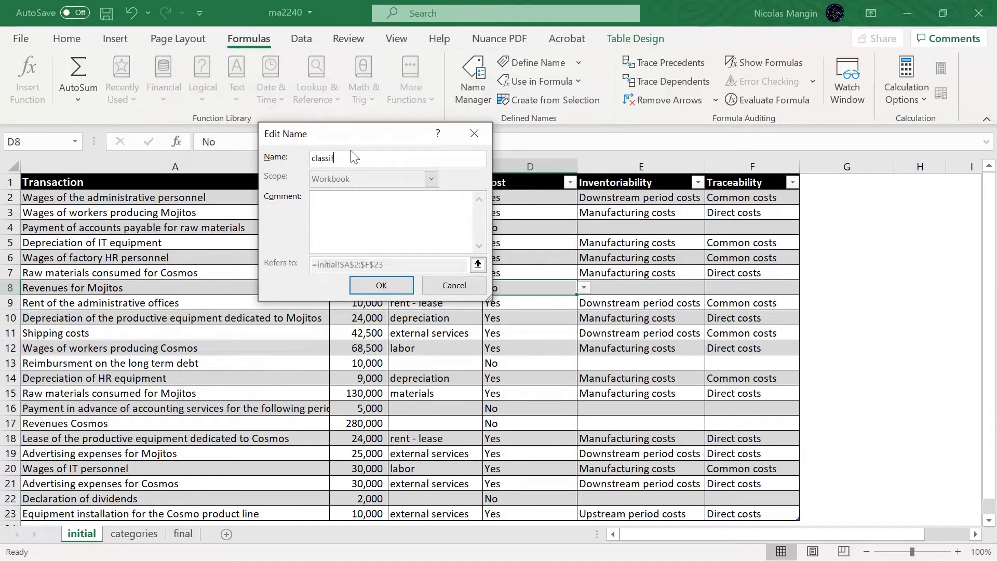
{"action": "type", "text": "ication"}
{"action": "key", "text": "Return"}
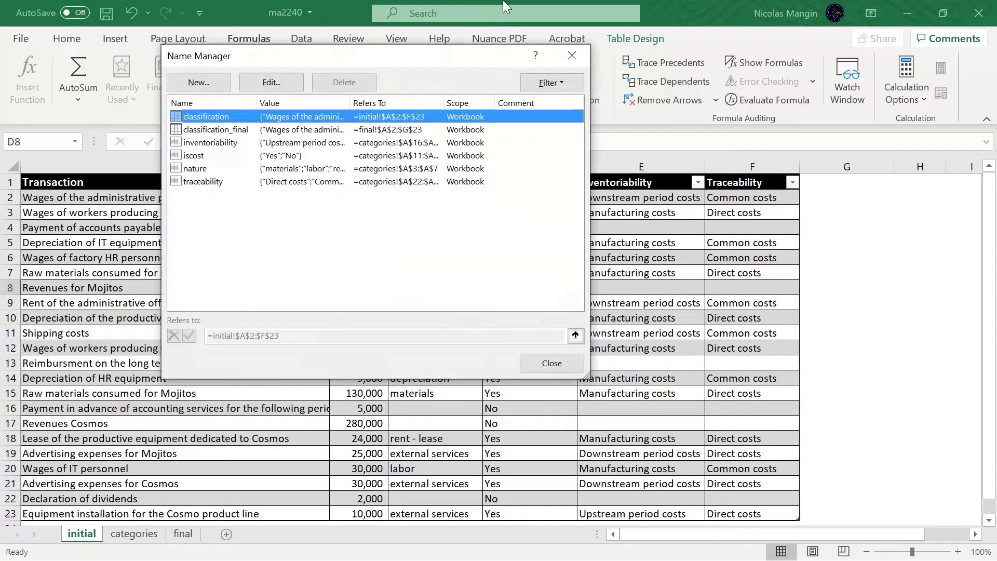
{"action": "left_click", "coordinate": [575, 58]}
{"action": "left_click", "coordinate": [580, 307]}
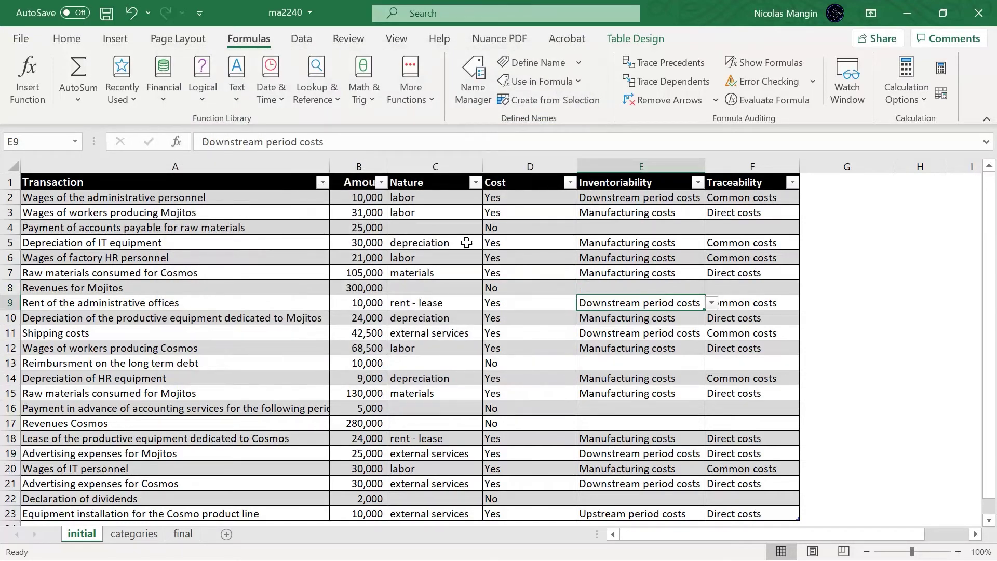
Add a new worksheet after the initial sheet and name it pivot_table.
{"action": "scroll", "coordinate": [281, 291], "scroll_direction": "down", "scroll_amount": 4}
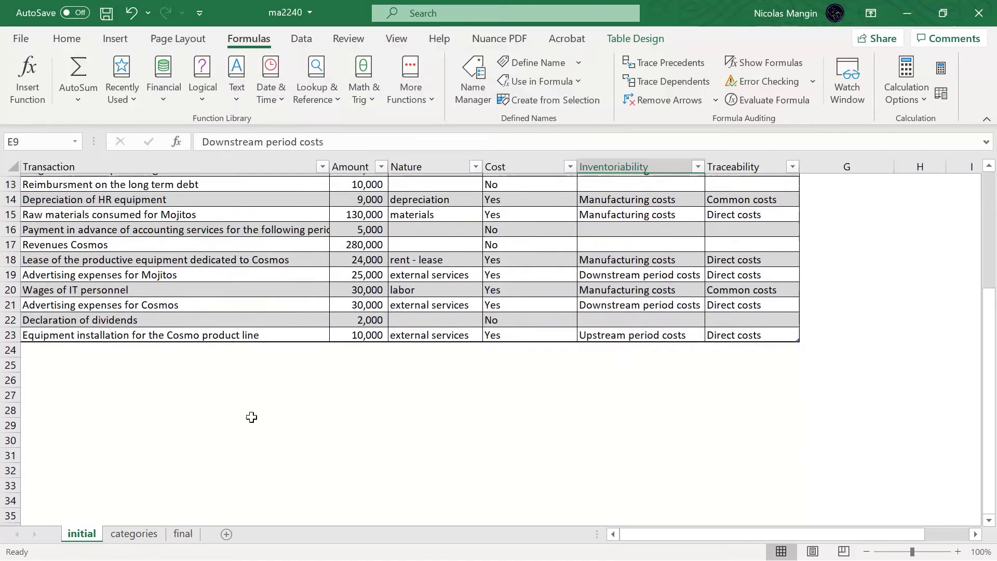
{"action": "scroll", "coordinate": [281, 384], "scroll_direction": "up", "scroll_amount": 4}
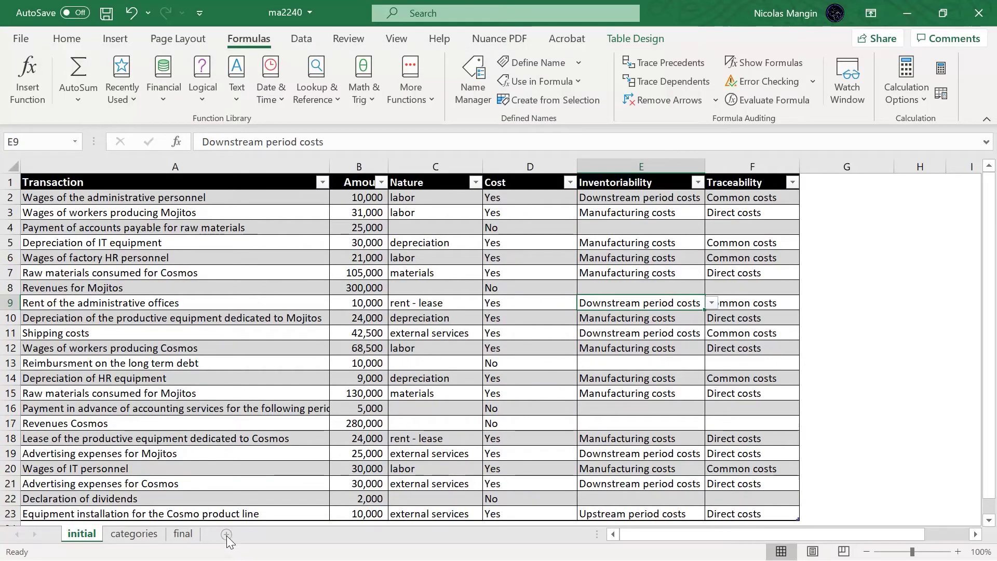
{"action": "left_click", "coordinate": [226, 535]}
{"action": "double_click", "coordinate": [115, 535]}
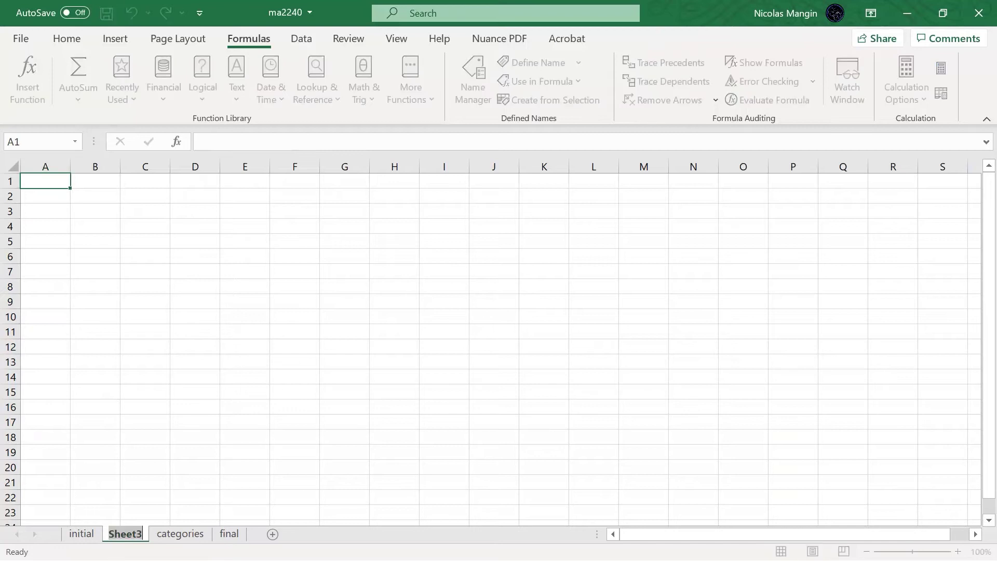
{"action": "type", "text": "pivot_table"}
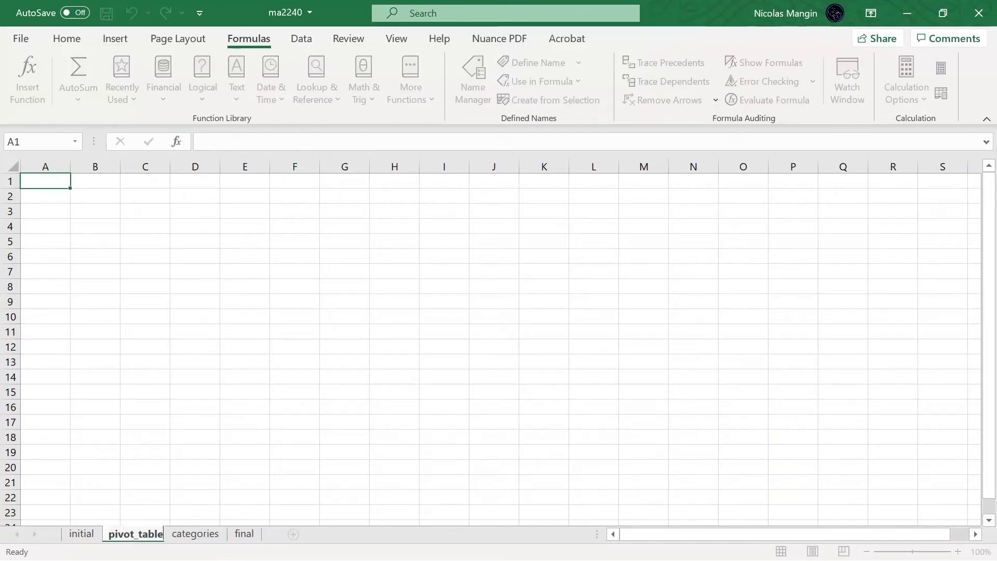
{"action": "key", "text": "Return"}
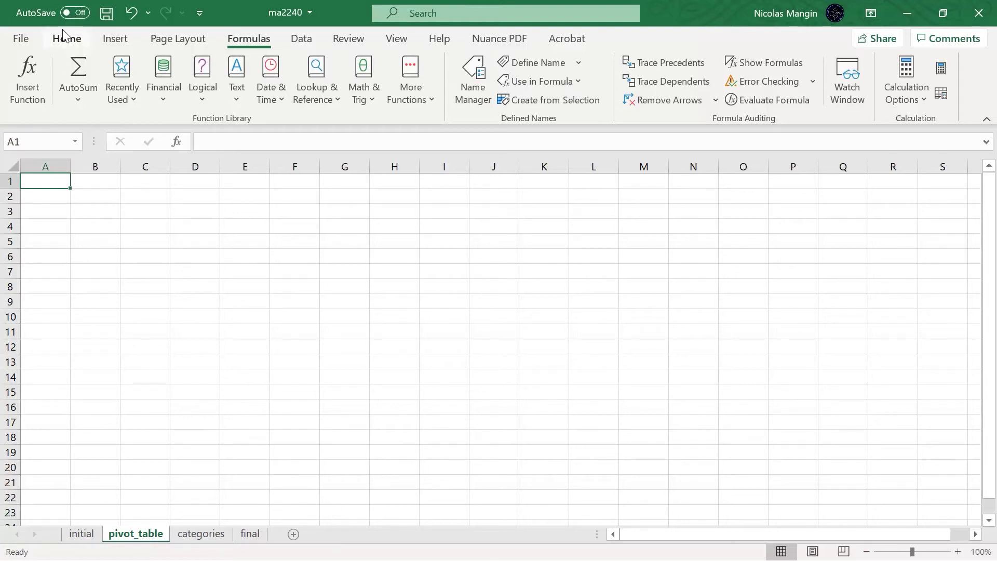
Insert a PivotTable based on =classification at cell A1 of the pivot_table sheet, with Amount summed as its values.
{"action": "left_click", "coordinate": [115, 39]}
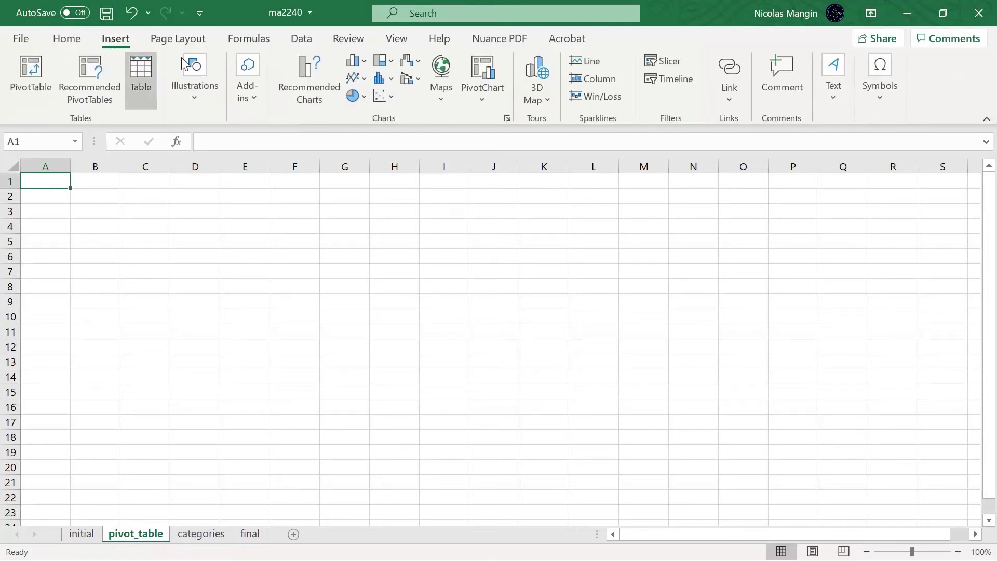
{"action": "left_click", "coordinate": [23, 79]}
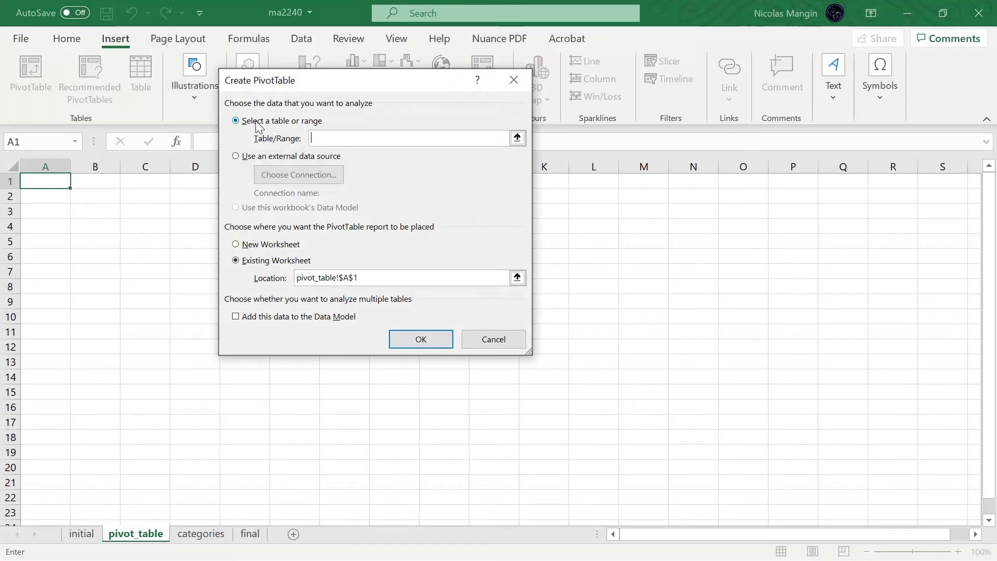
{"action": "type", "text": "=class"}
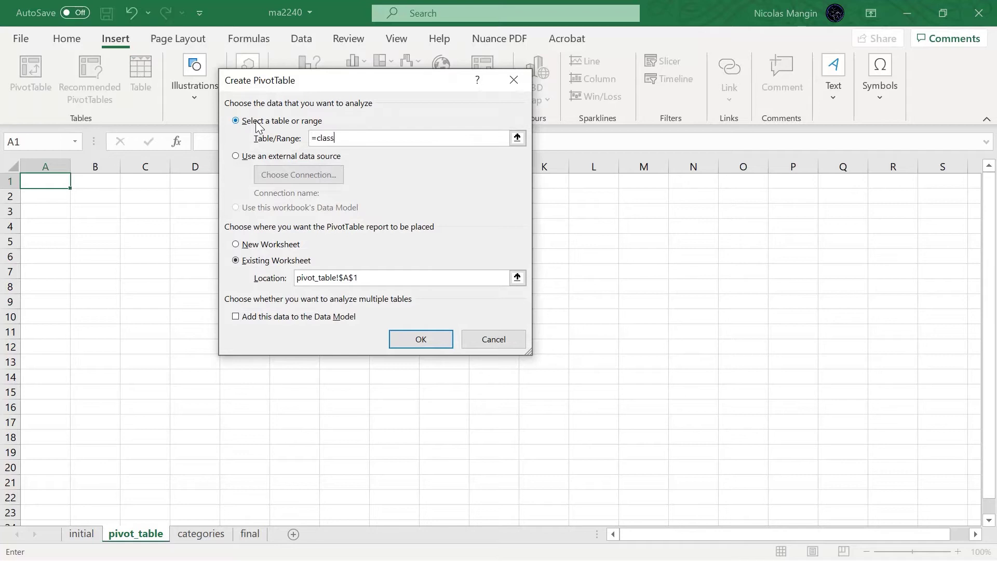
{"action": "type", "text": "ification"}
{"action": "key", "text": "Return"}
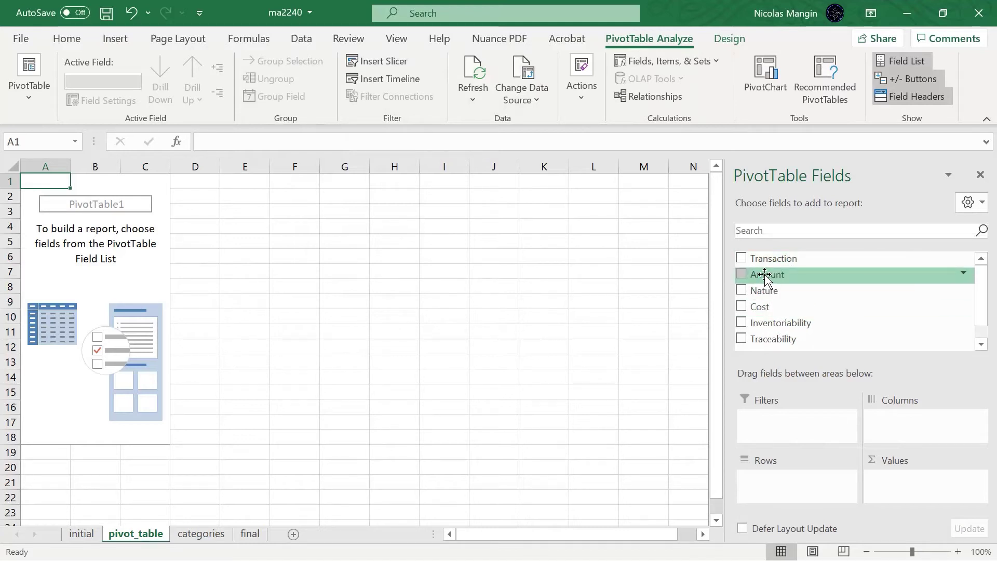
{"action": "scroll", "coordinate": [765, 275], "scroll_direction": "down", "scroll_amount": 1}
{"action": "left_click_drag", "start_coordinate": [768, 262], "coordinate": [909, 481]}
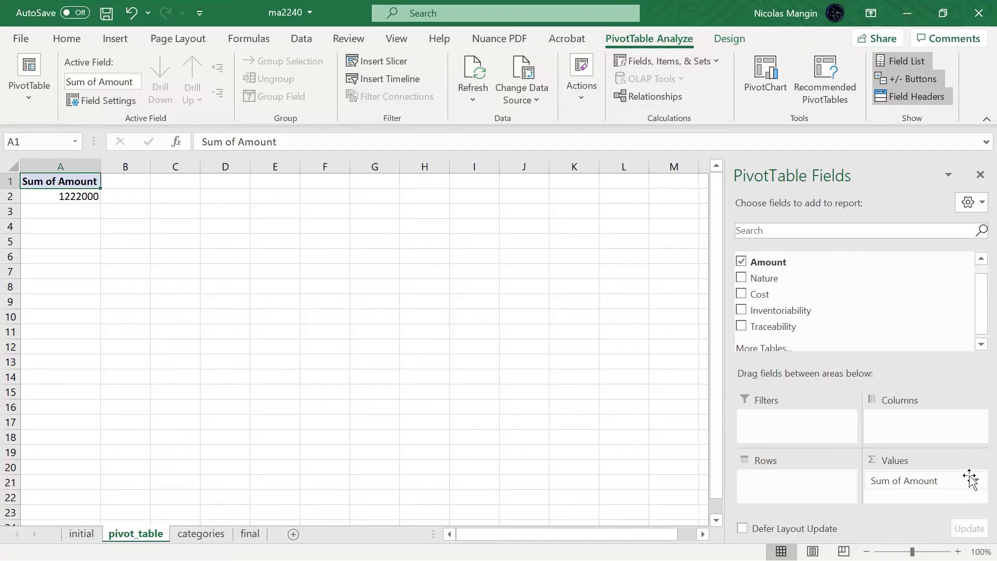
{"action": "left_click", "coordinate": [973, 479]}
{"action": "left_click", "coordinate": [960, 462]}
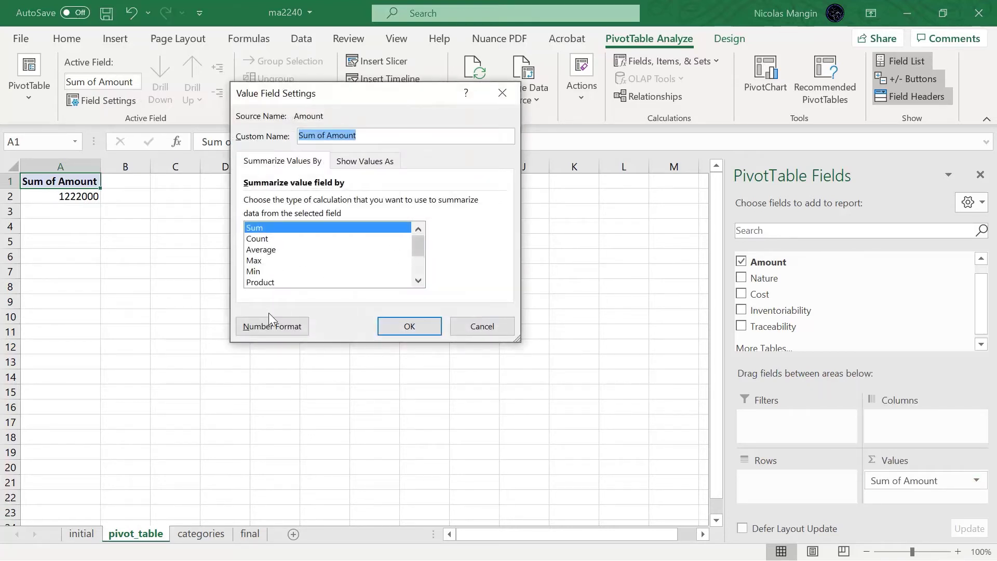
{"action": "left_click", "coordinate": [482, 327]}
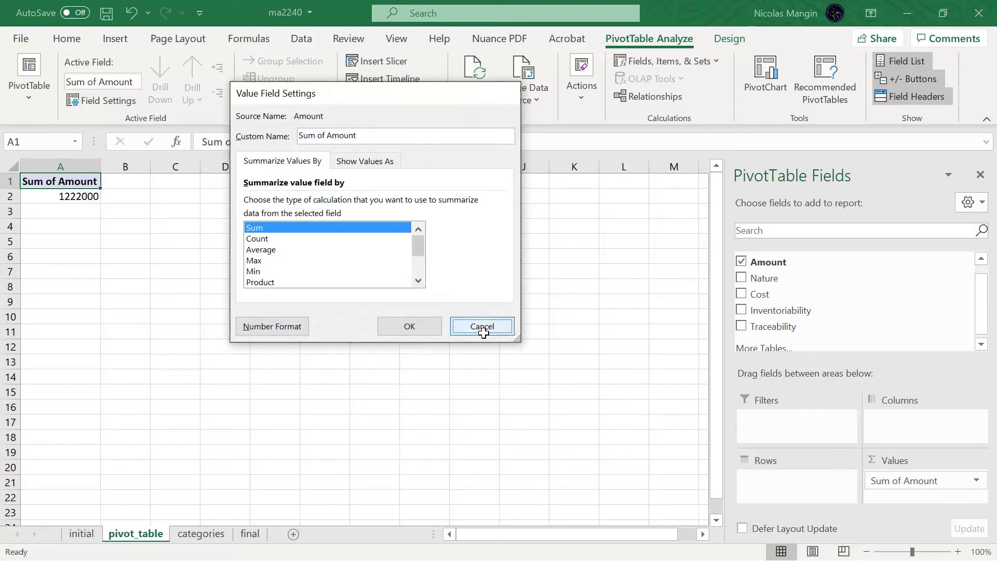
Format the Sum of Amount values as Currency with symbol None and negative numbers in red parentheses.
{"action": "left_click", "coordinate": [977, 482]}
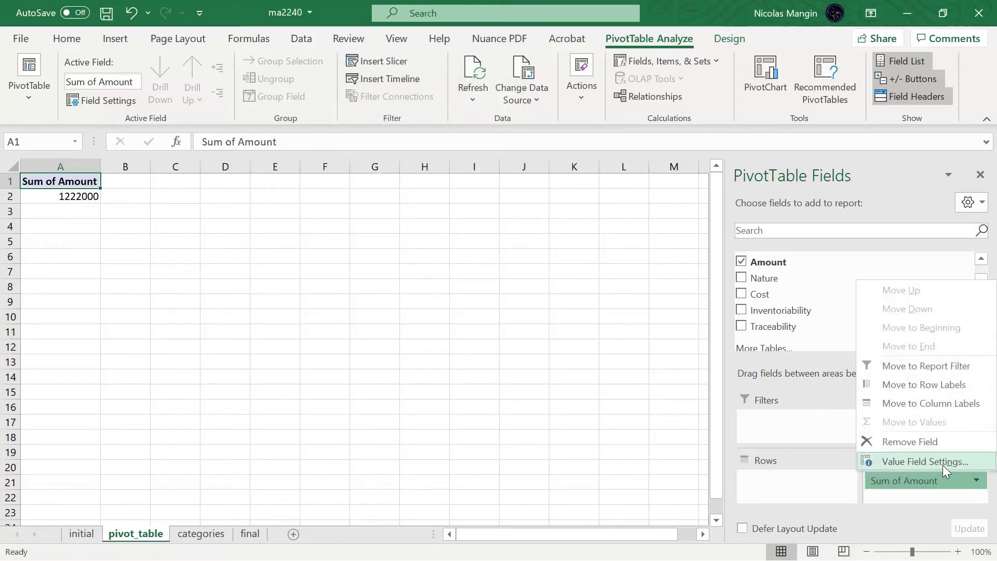
{"action": "left_click", "coordinate": [943, 462]}
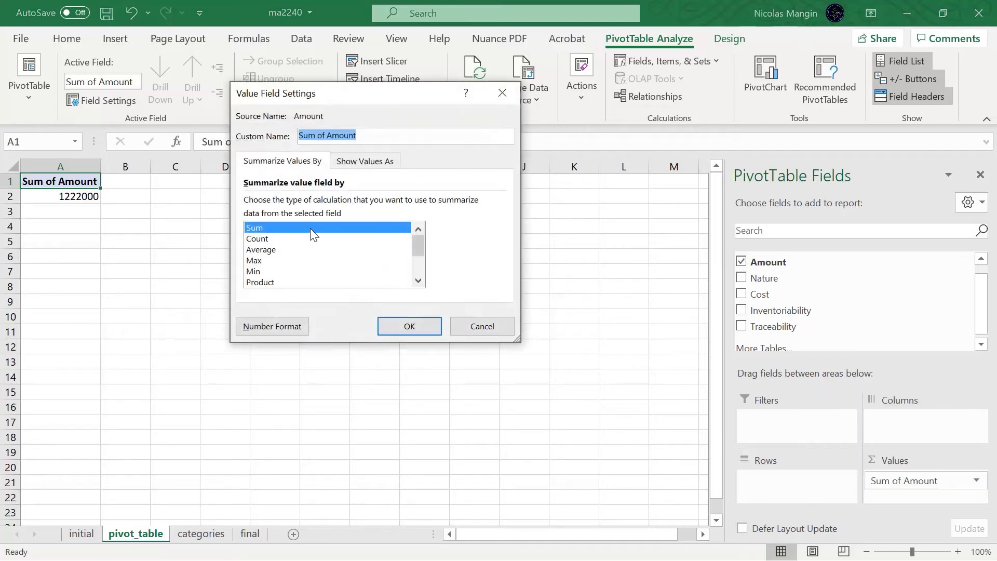
{"action": "left_click", "coordinate": [279, 320]}
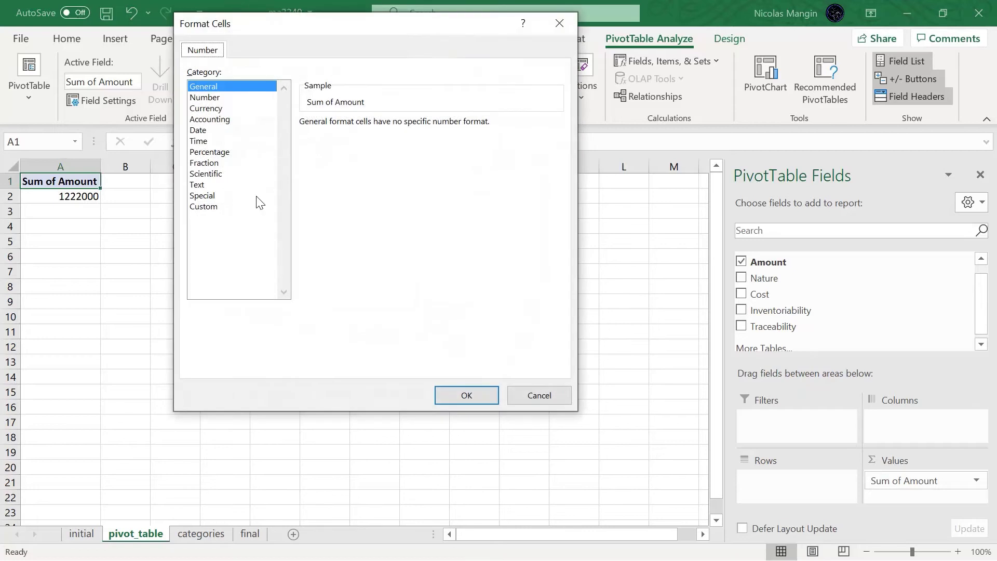
{"action": "left_click", "coordinate": [207, 109]}
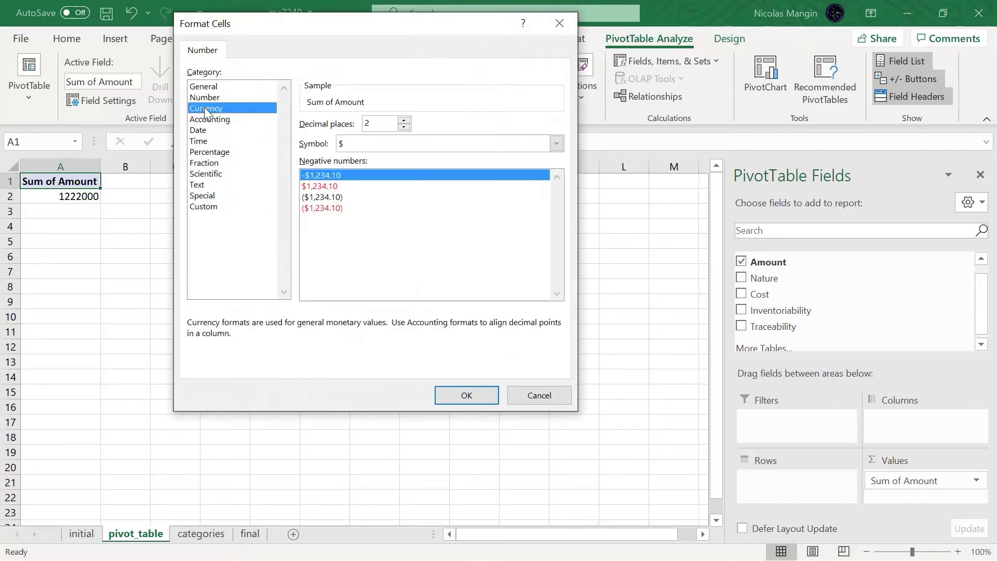
{"action": "left_click", "coordinate": [326, 208]}
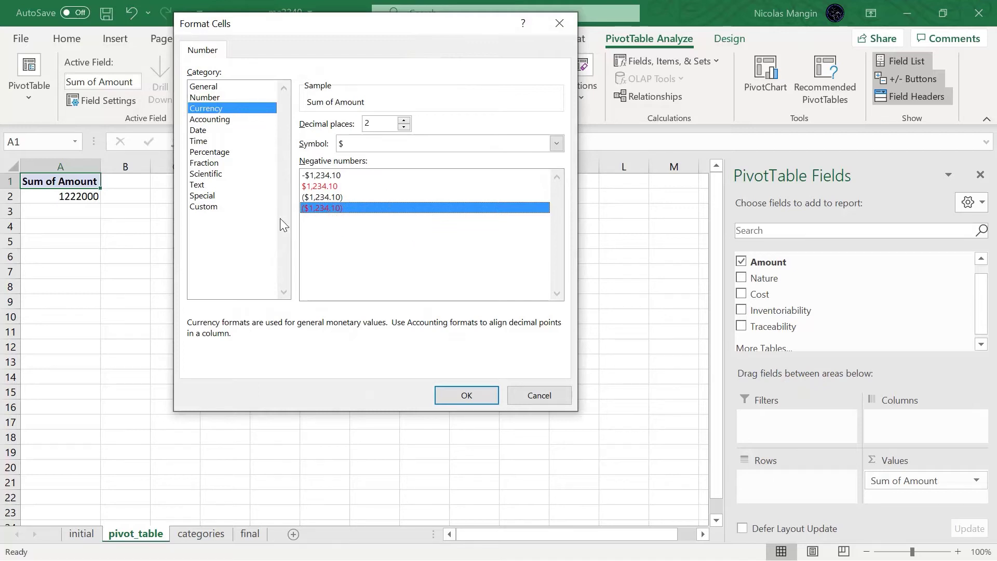
{"action": "left_click", "coordinate": [556, 145]}
{"action": "left_click", "coordinate": [485, 157]}
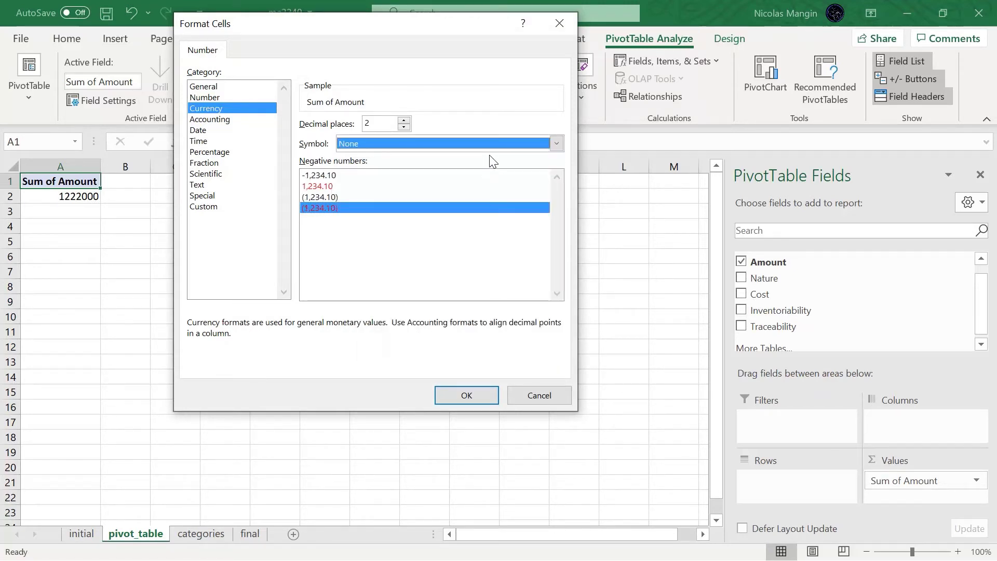
{"action": "left_click", "coordinate": [447, 391]}
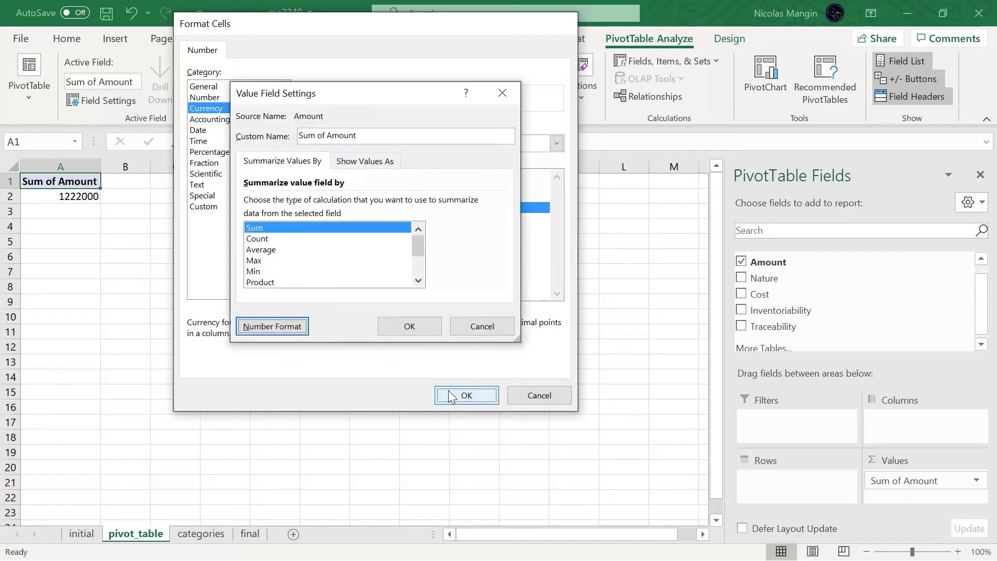
{"action": "left_click", "coordinate": [408, 328]}
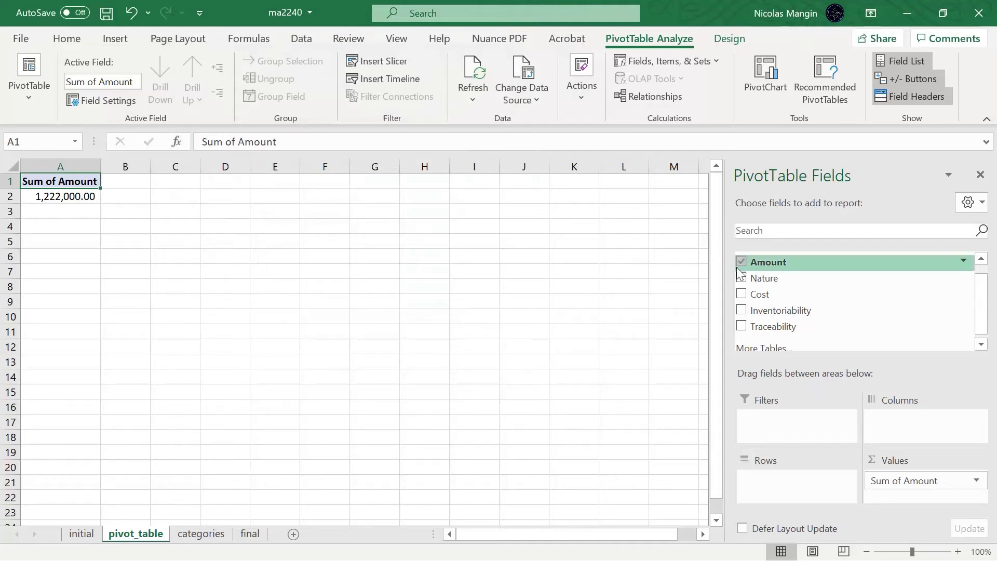
Add Cost as a report filter of the PivotTable and filter it to Yes.
{"action": "left_click_drag", "start_coordinate": [761, 296], "coordinate": [778, 420]}
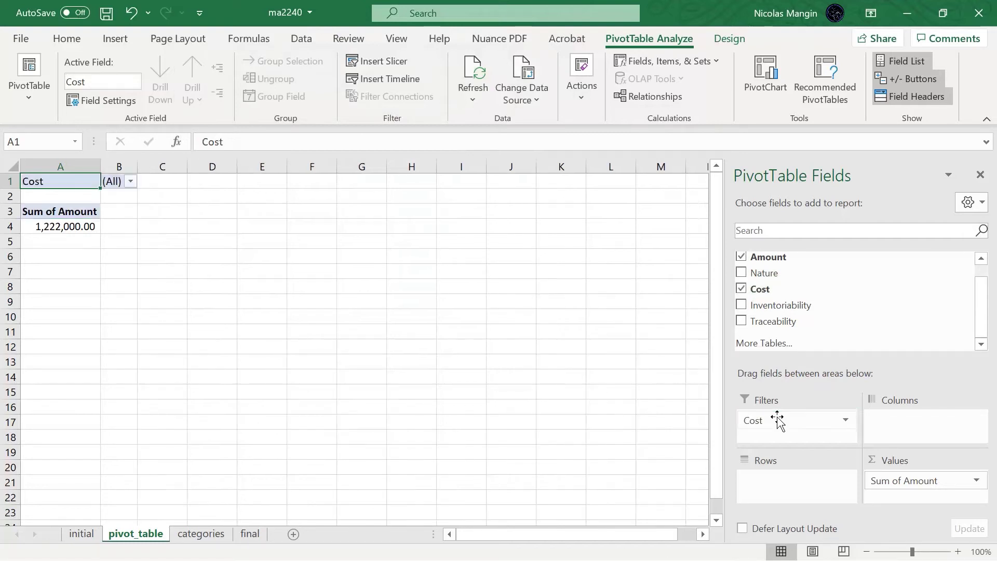
{"action": "left_click", "coordinate": [133, 182]}
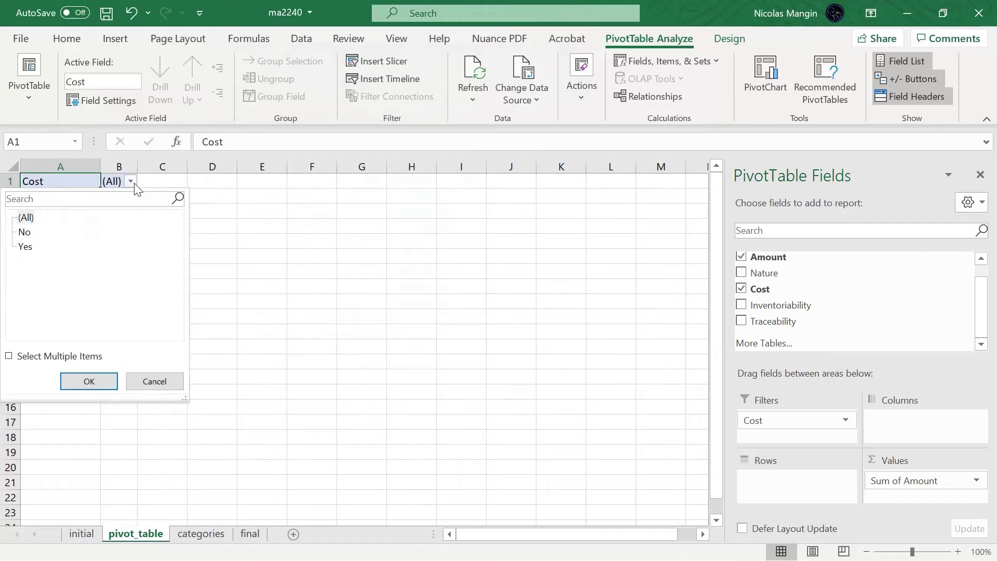
{"action": "left_click", "coordinate": [27, 248]}
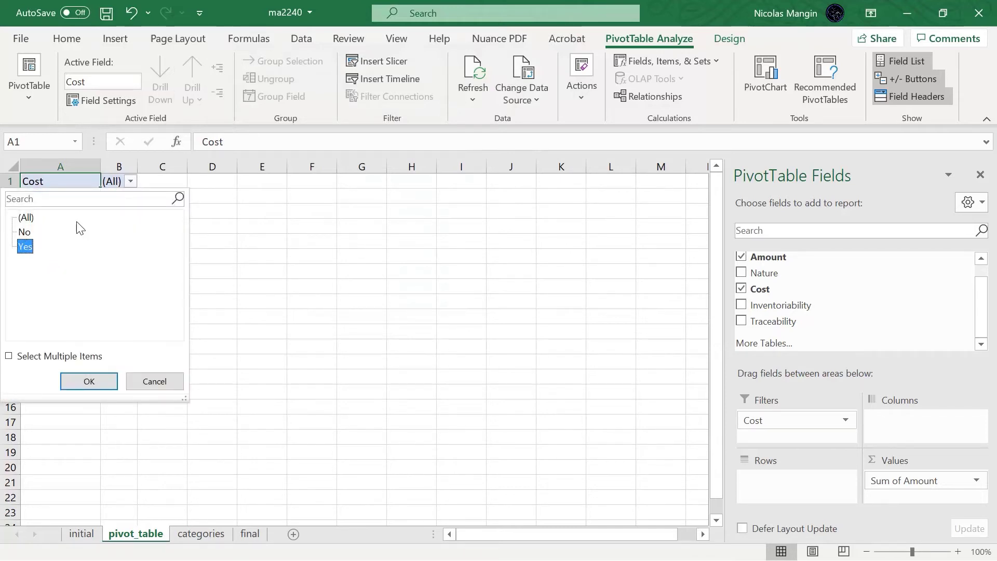
{"action": "left_click", "coordinate": [130, 186]}
{"action": "left_click", "coordinate": [130, 186]}
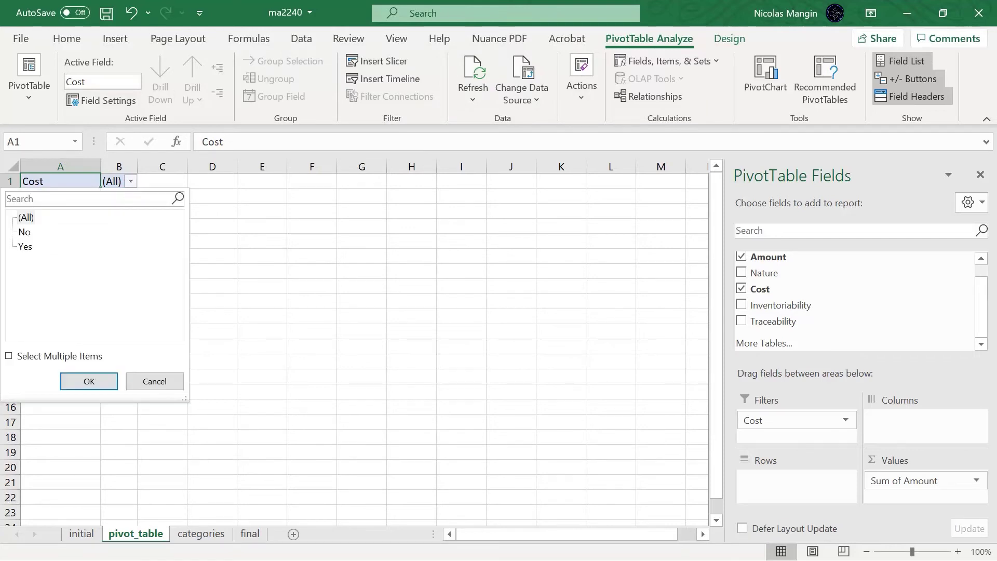
{"action": "left_click", "coordinate": [26, 247]}
{"action": "left_click", "coordinate": [73, 384]}
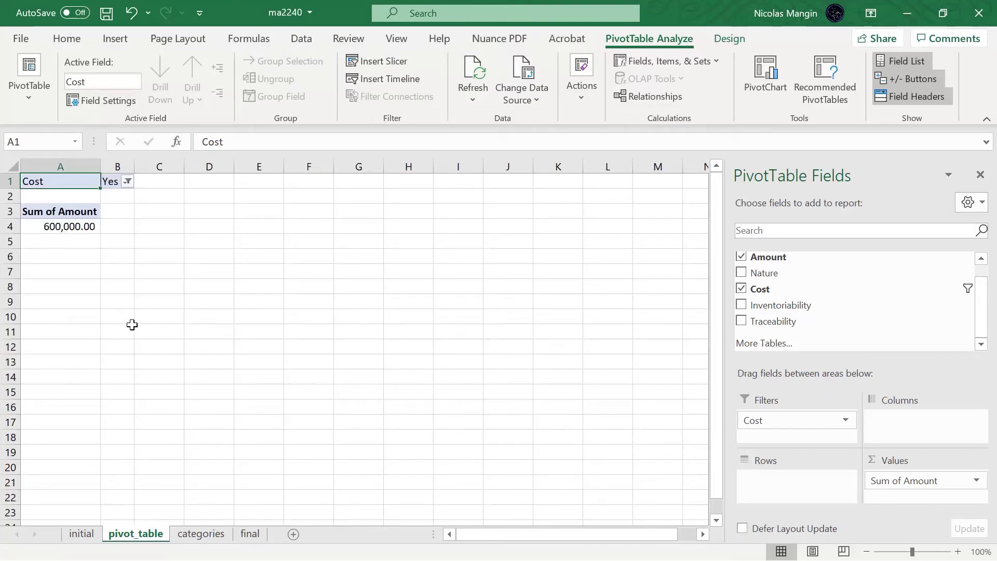
Break down the summed amount by Nature by adding that field to the PivotTable rows.
{"action": "left_click", "coordinate": [58, 229]}
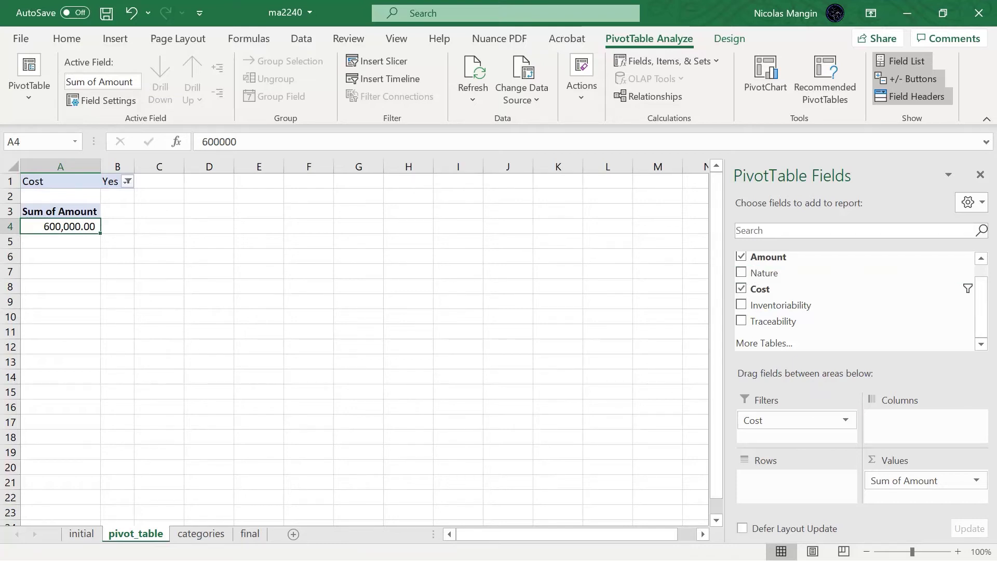
{"action": "scroll", "coordinate": [857, 299], "scroll_direction": "up", "scroll_amount": 1}
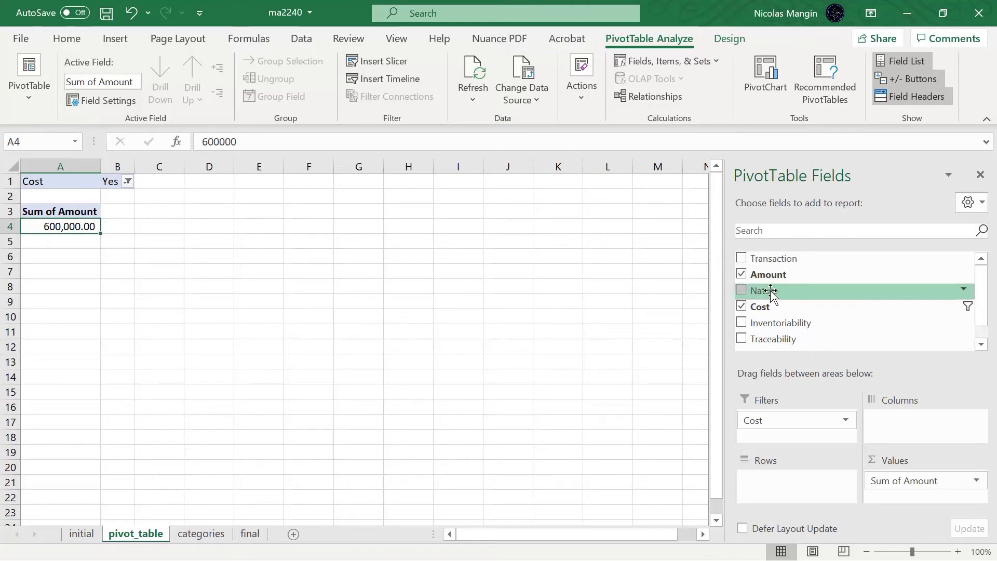
{"action": "left_click_drag", "start_coordinate": [771, 291], "coordinate": [786, 485]}
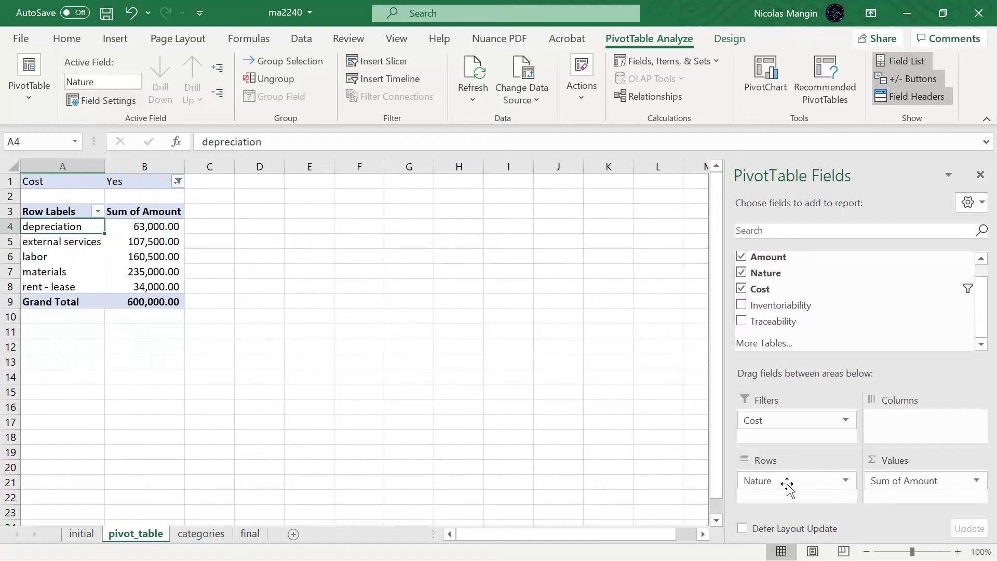
Go through each Nature row of the PivotTable and examine the cost amount beside its label.
{"action": "left_click", "coordinate": [110, 229]}
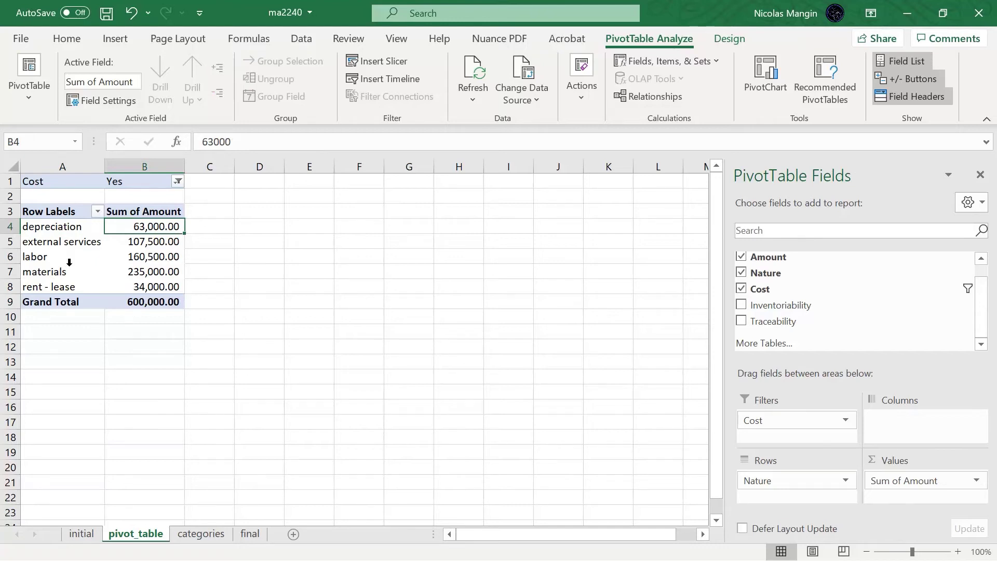
{"action": "key", "text": "Left"}
{"action": "key", "text": "Right"}
{"action": "key", "text": "Left"}
{"action": "key", "text": "Down"}
{"action": "key", "text": "Right"}
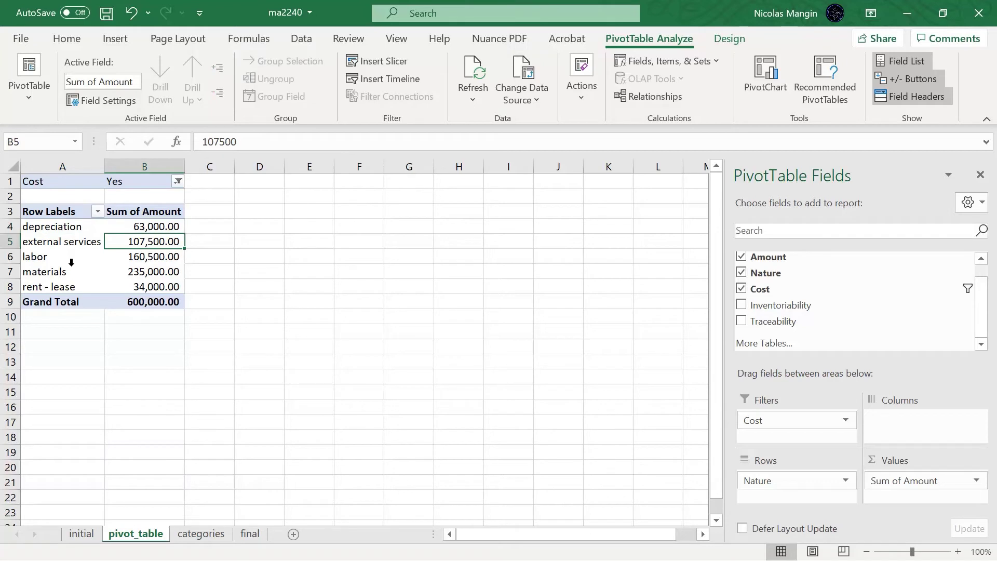
{"action": "key", "text": "Left"}
{"action": "key", "text": "Down"}
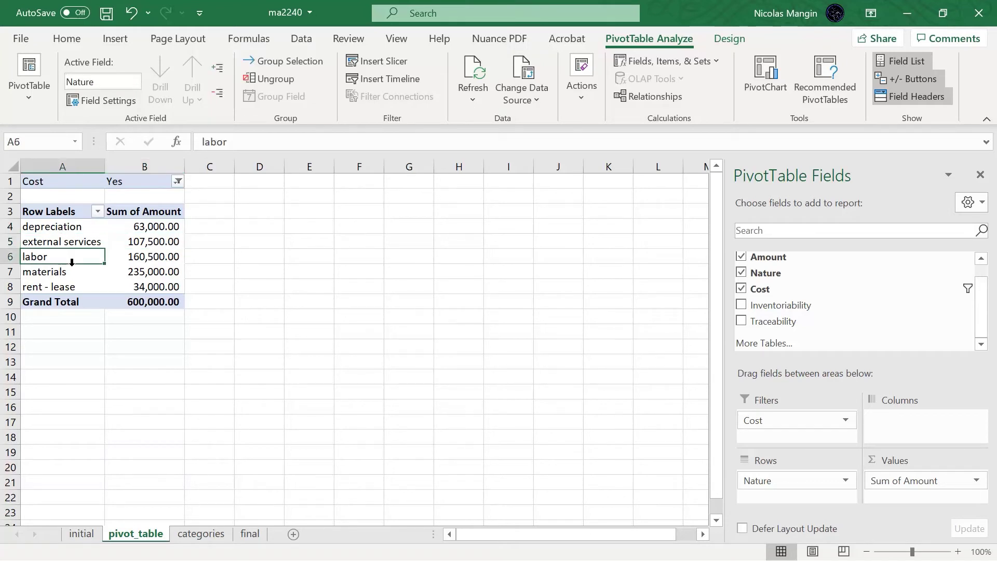
{"action": "key", "text": "Right"}
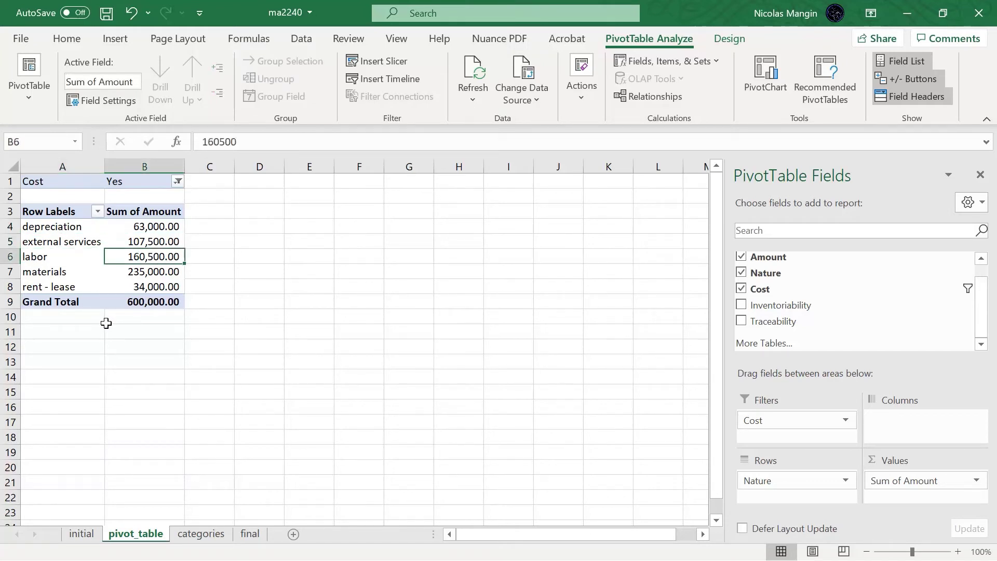
{"action": "key", "text": "Left"}
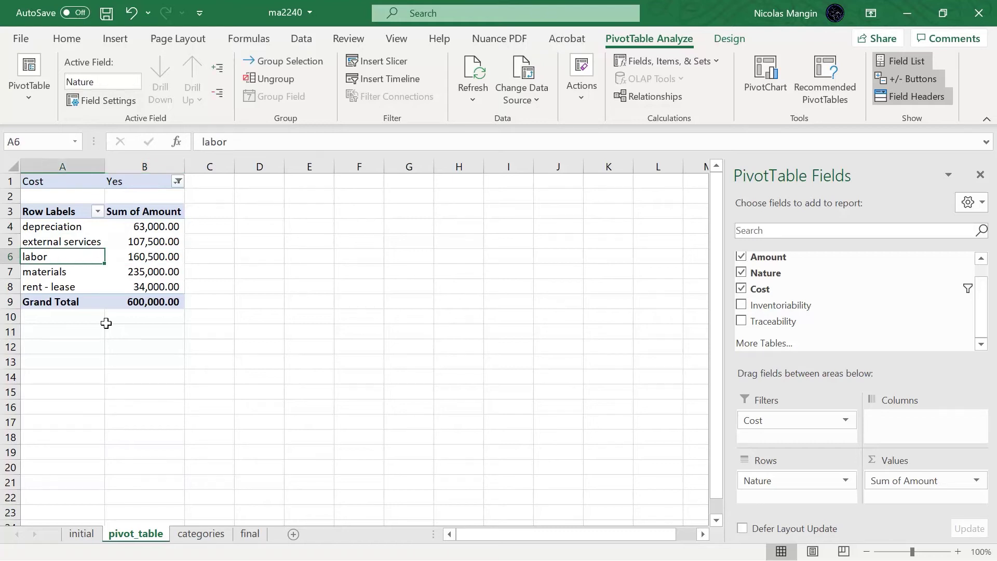
{"action": "key", "text": "Down"}
{"action": "key", "text": "Right"}
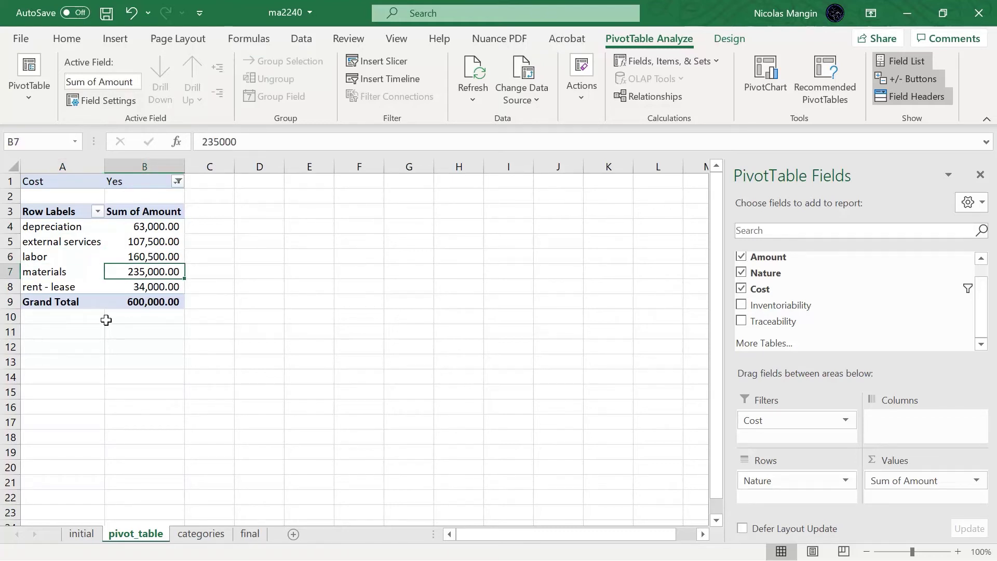
{"action": "key", "text": "Left"}
{"action": "key", "text": "Down"}
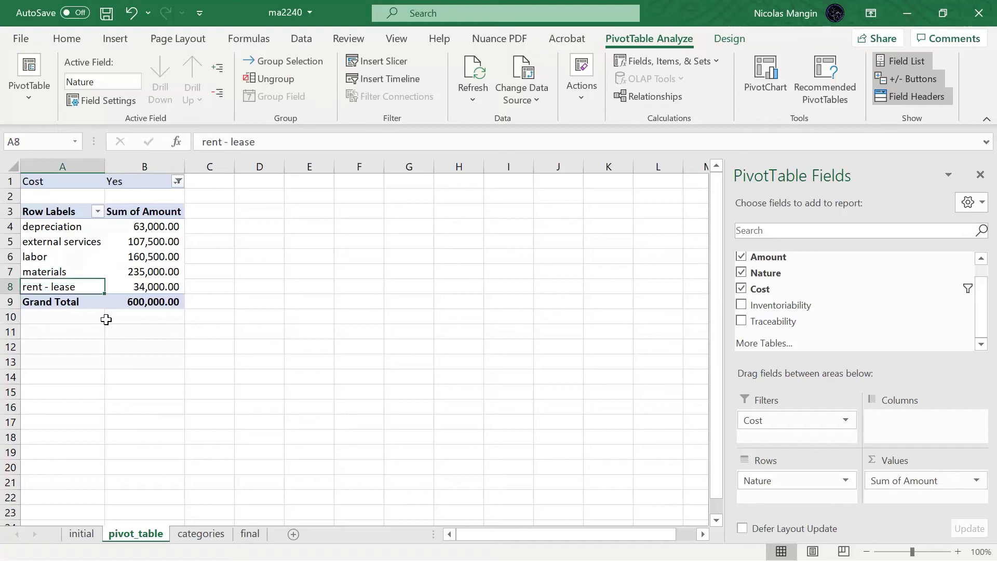
{"action": "key", "text": "Right"}
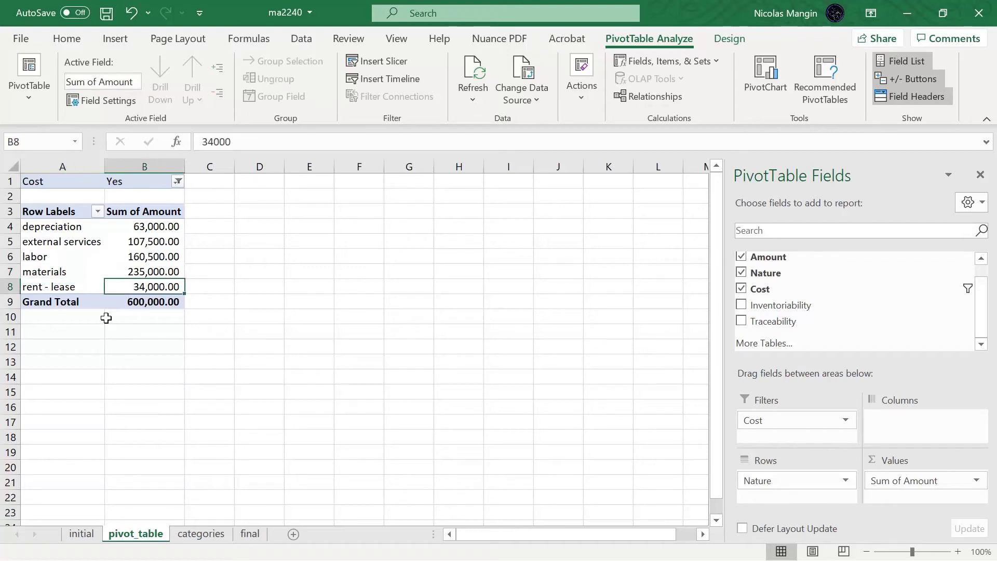
{"action": "key", "text": "Left"}
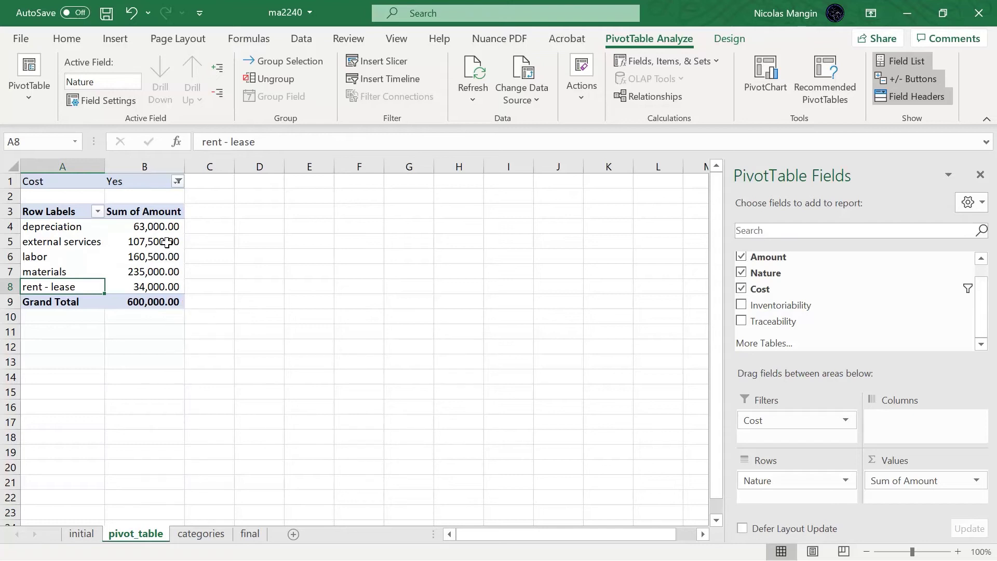
{"action": "mouse_move", "coordinate": [167, 242]}
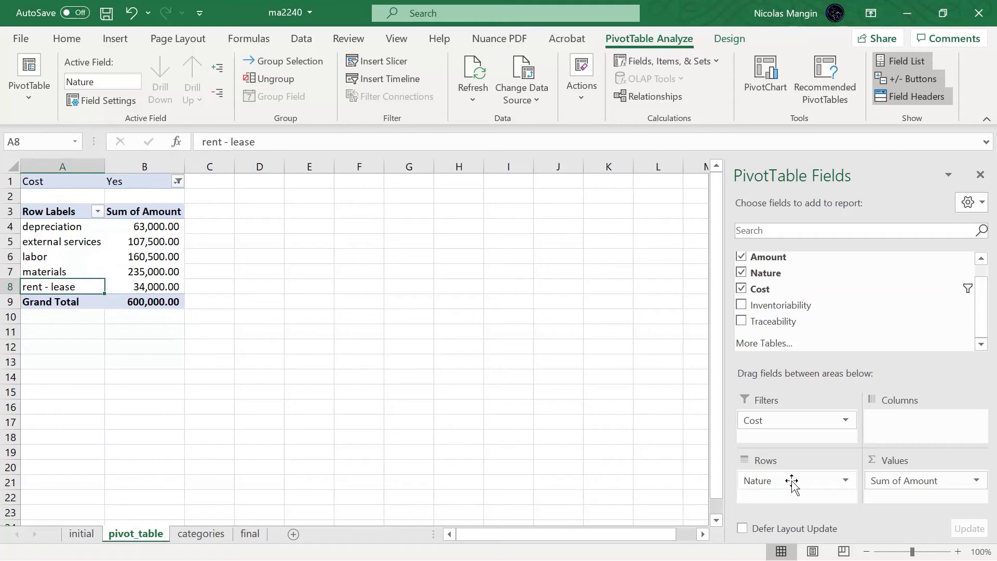
Move Nature from the rows to the report filters and use Inventoriability as the PivotTable rows.
{"action": "left_click_drag", "start_coordinate": [791, 481], "coordinate": [787, 435]}
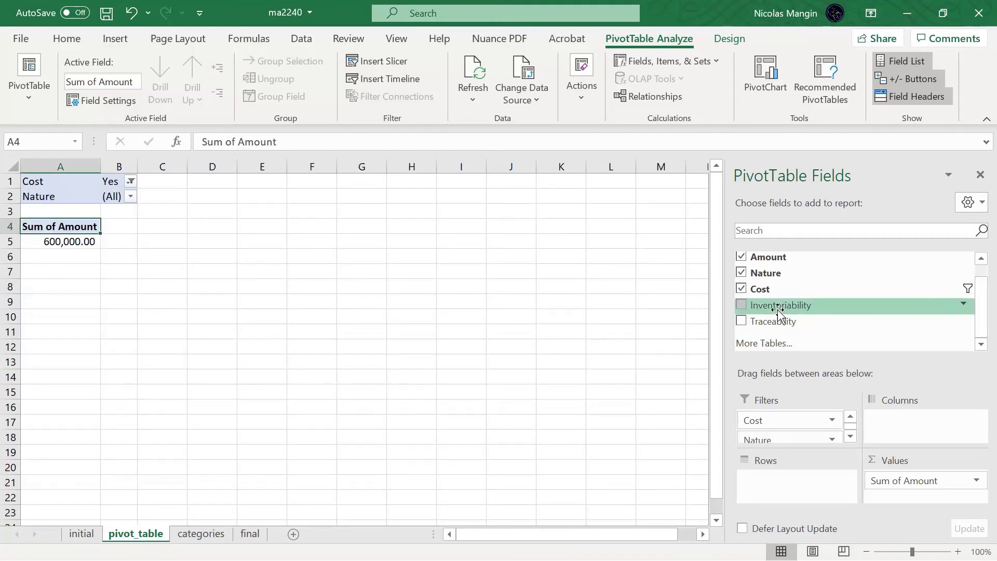
{"action": "left_click_drag", "start_coordinate": [778, 307], "coordinate": [784, 489]}
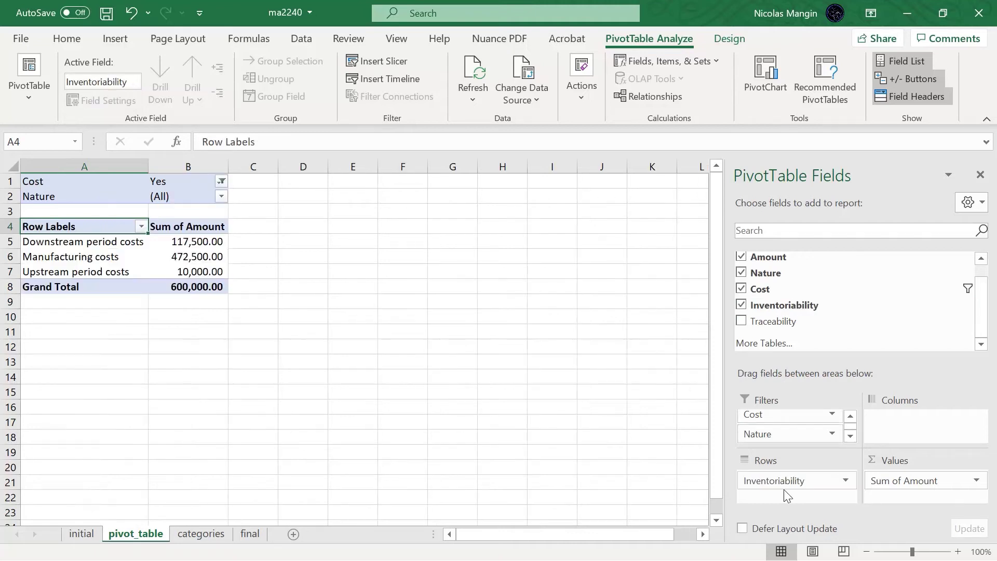
{"action": "left_click", "coordinate": [81, 234]}
{"action": "left_click", "coordinate": [83, 257]}
{"action": "left_click", "coordinate": [123, 273]}
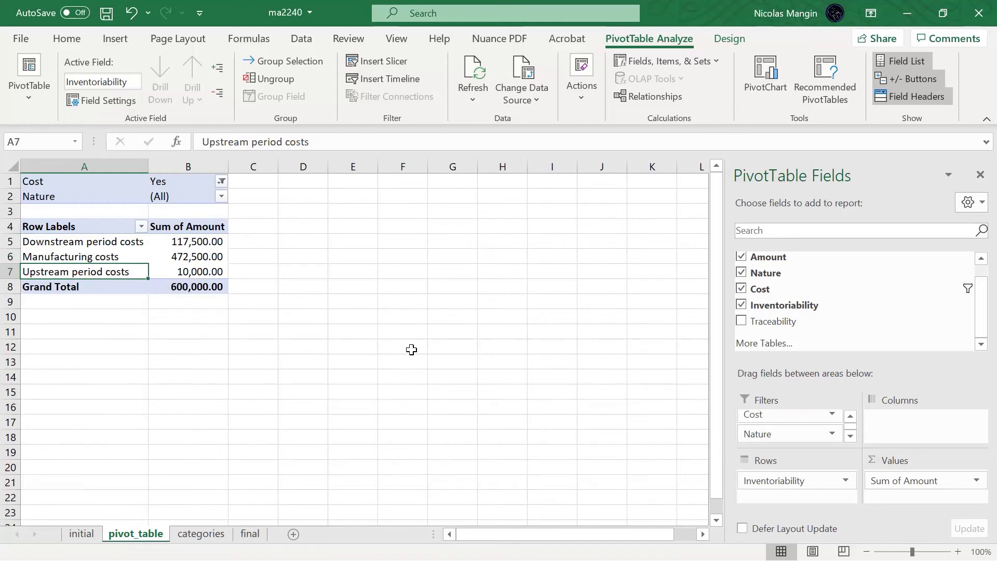
Split the Inventoriability amounts by Traceability by adding that field to the PivotTable columns.
{"action": "left_click_drag", "start_coordinate": [746, 322], "coordinate": [899, 420]}
{"action": "left_click", "coordinate": [224, 282]}
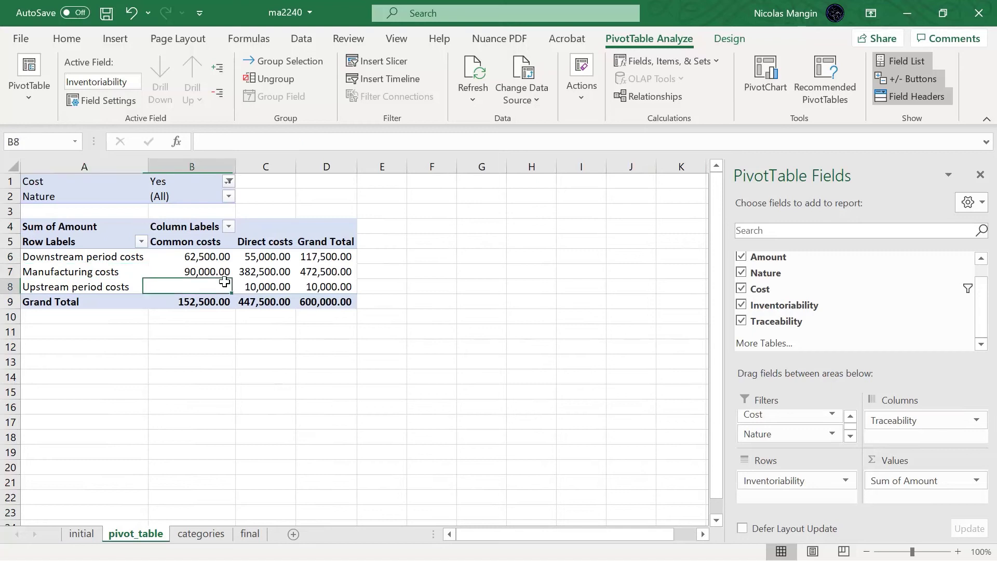
Examine the common and direct cost amounts for the downstream, manufacturing and upstream rows of the PivotTable.
{"action": "key", "text": "Right"}
{"action": "key", "text": "Up"}
{"action": "key", "text": "Left"}
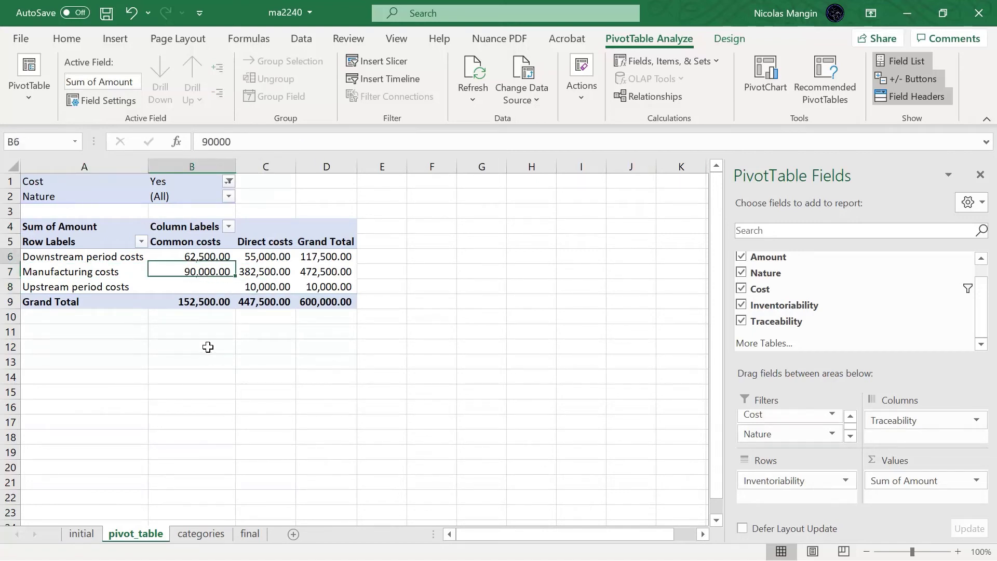
{"action": "key", "text": "Up"}
{"action": "key", "text": "Right"}
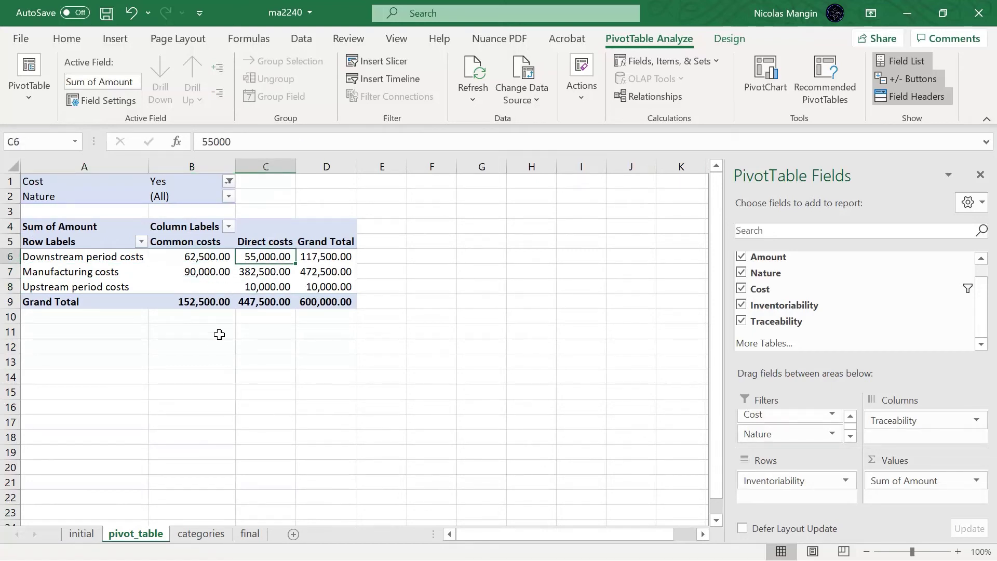
{"action": "key", "text": "Left"}
{"action": "key", "text": "Down"}
{"action": "key", "text": "Left"}
{"action": "key", "text": "Down"}
{"action": "key", "text": "Right"}
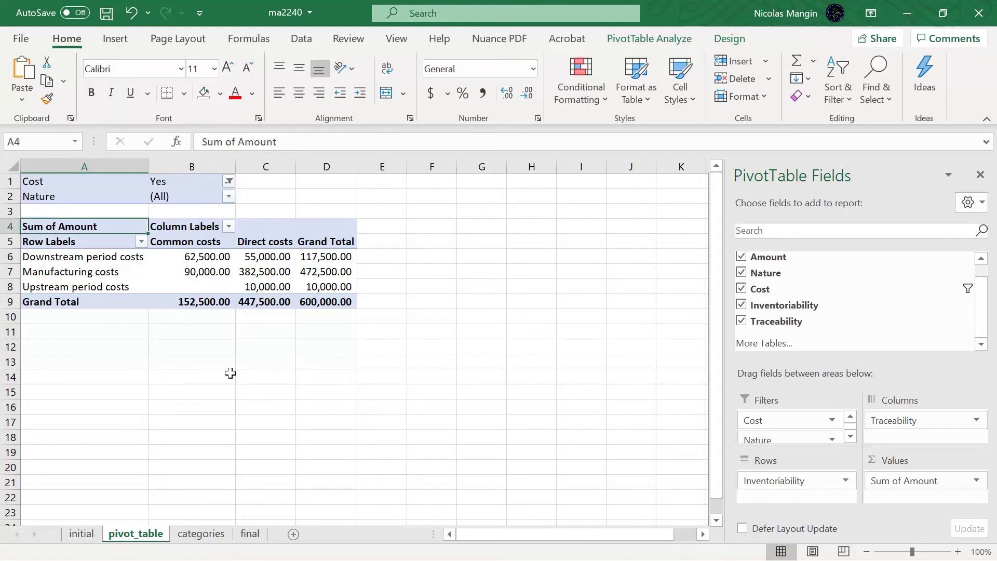
{"action": "key", "text": "Down"}
{"action": "key", "text": "Down"}
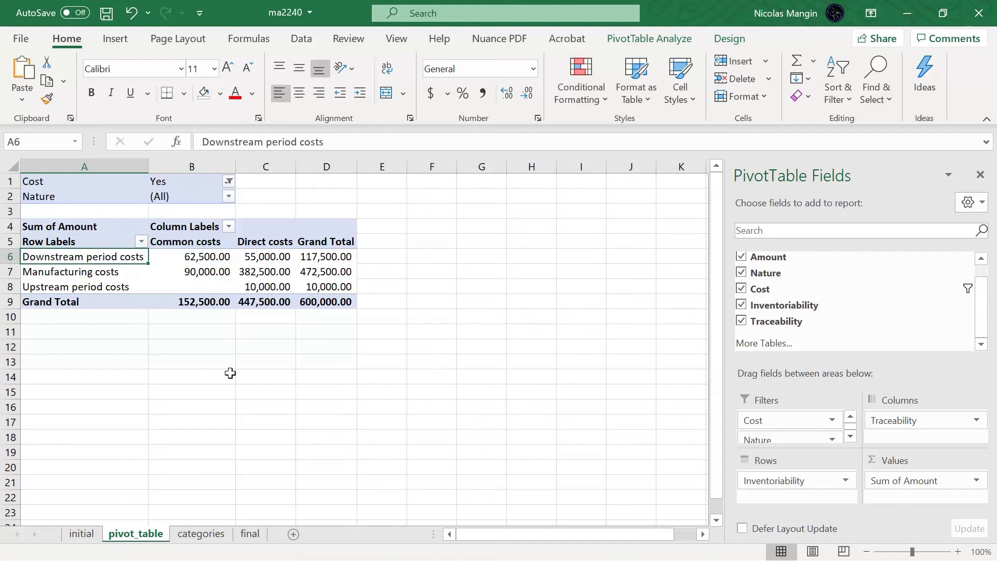
{"action": "key", "text": "Right"}
{"action": "key", "text": "Right"}
{"action": "key", "text": "Left"}
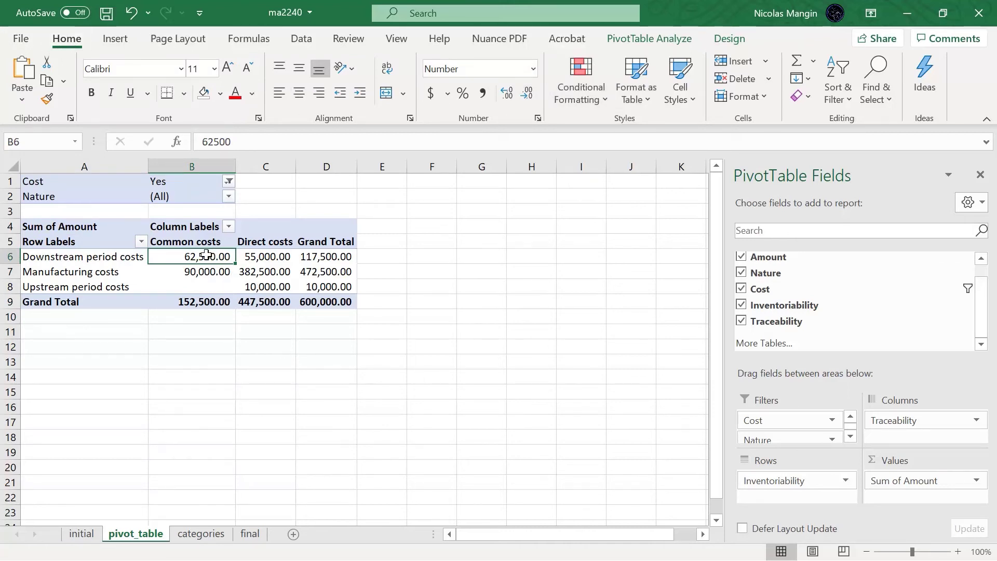
Apply blue gradient data bars to the PivotTable's common and direct cost amounts in B6:C8.
{"action": "left_click_drag", "start_coordinate": [202, 256], "coordinate": [263, 285]}
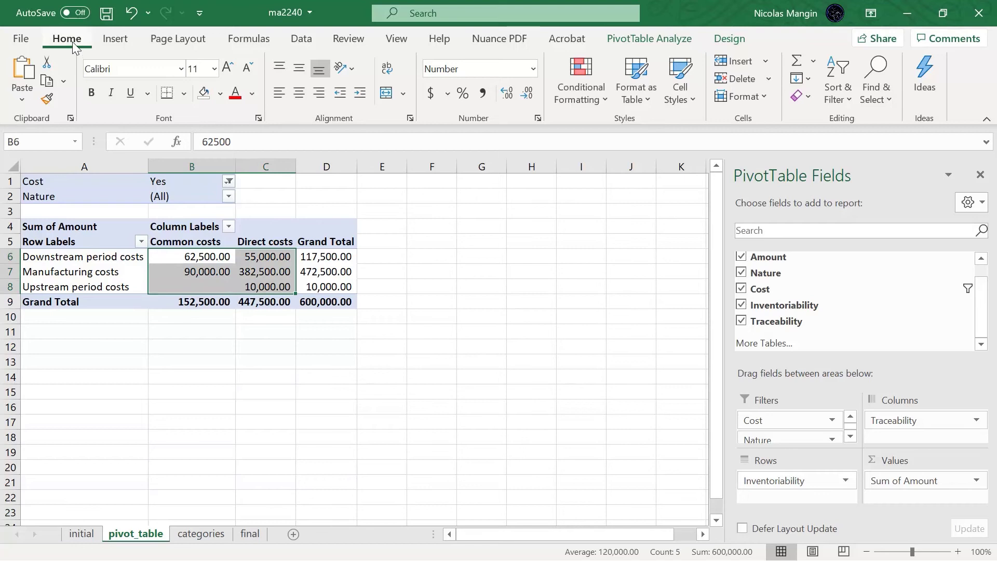
{"action": "left_click", "coordinate": [603, 99]}
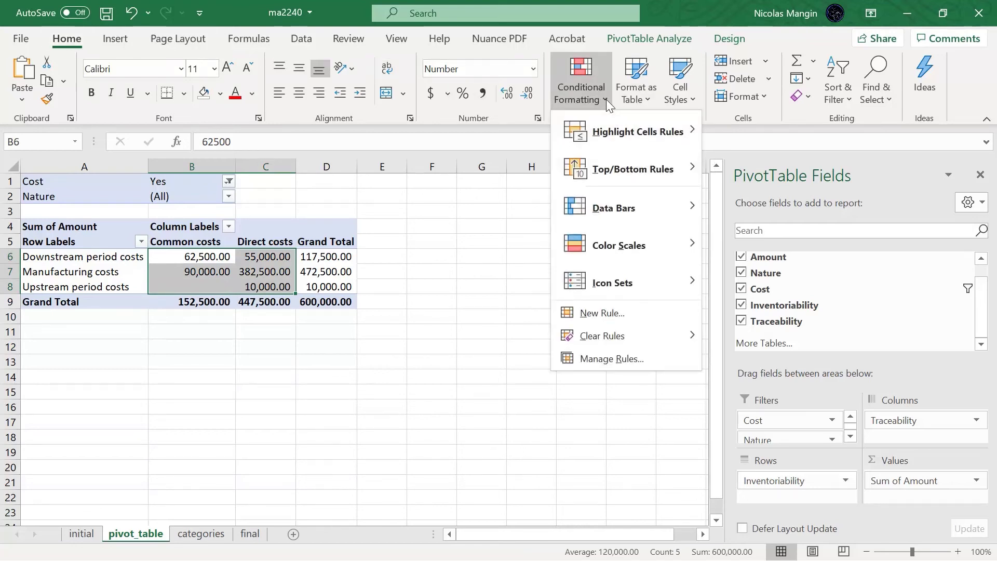
{"action": "mouse_move", "coordinate": [581, 171]}
{"action": "mouse_move", "coordinate": [588, 212]}
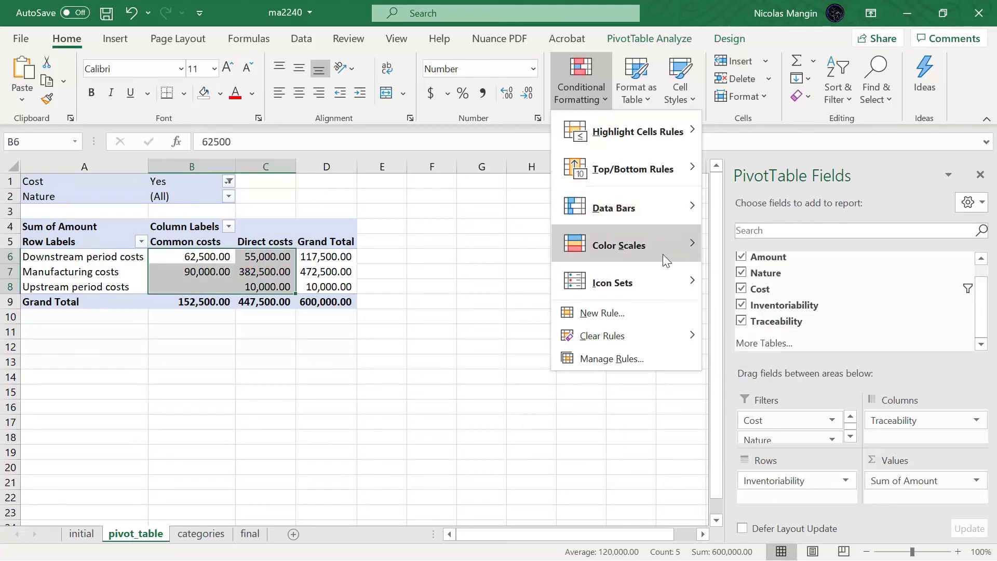
{"action": "mouse_move", "coordinate": [662, 254]}
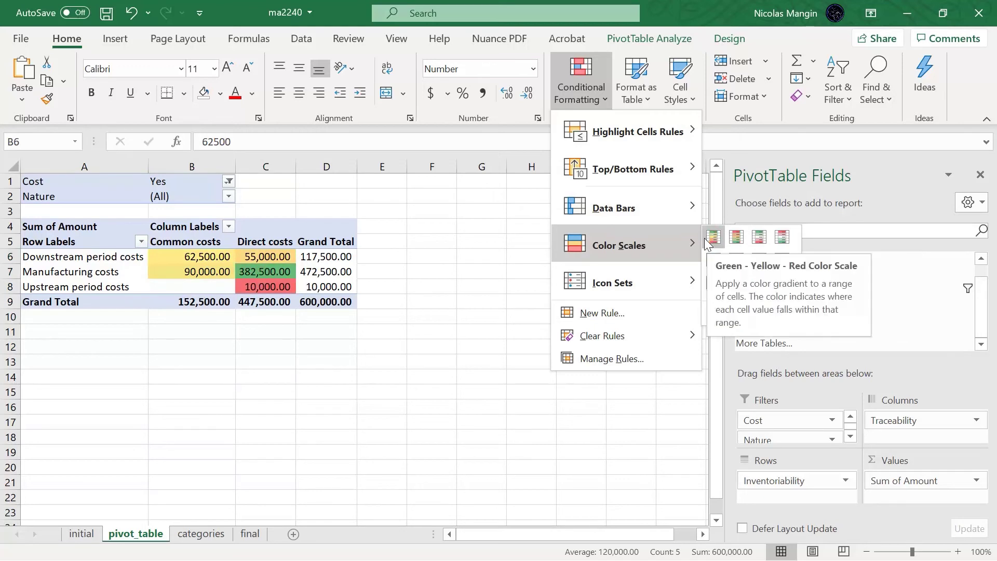
{"action": "mouse_move", "coordinate": [621, 208]}
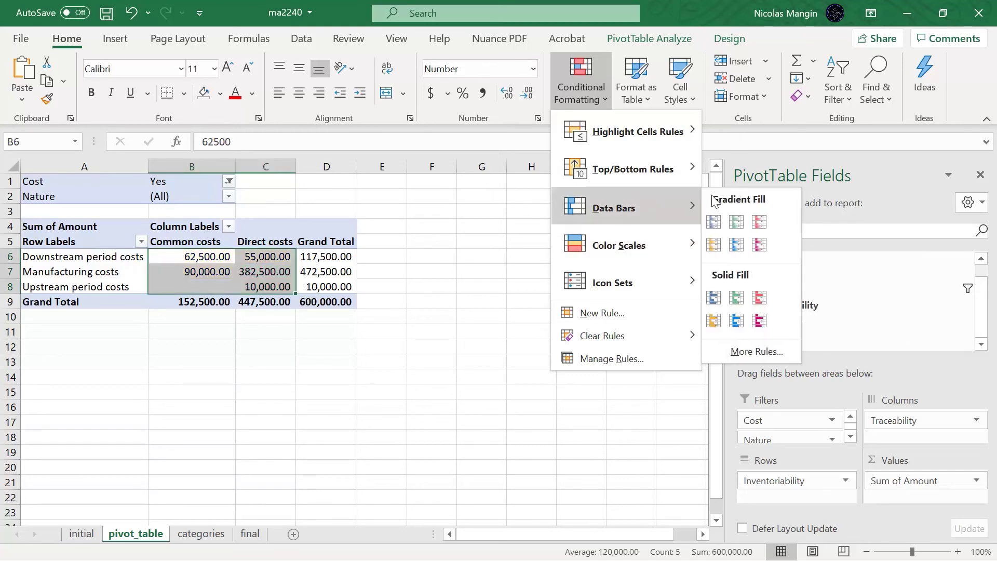
{"action": "left_click", "coordinate": [712, 222]}
Compare the data bars of the direct and common manufacturing costs in the PivotTable.
{"action": "left_click", "coordinate": [176, 377]}
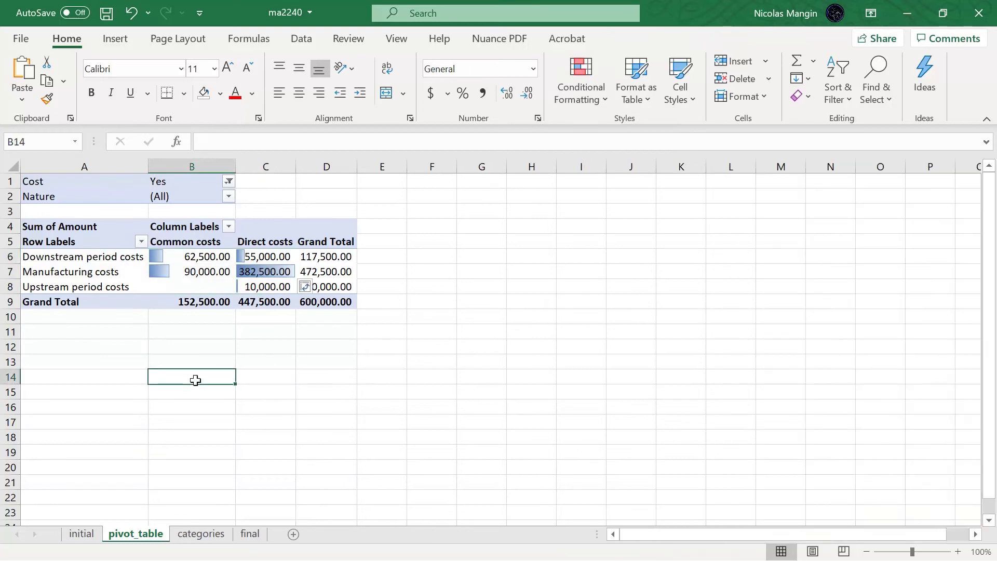
{"action": "left_click", "coordinate": [275, 318]}
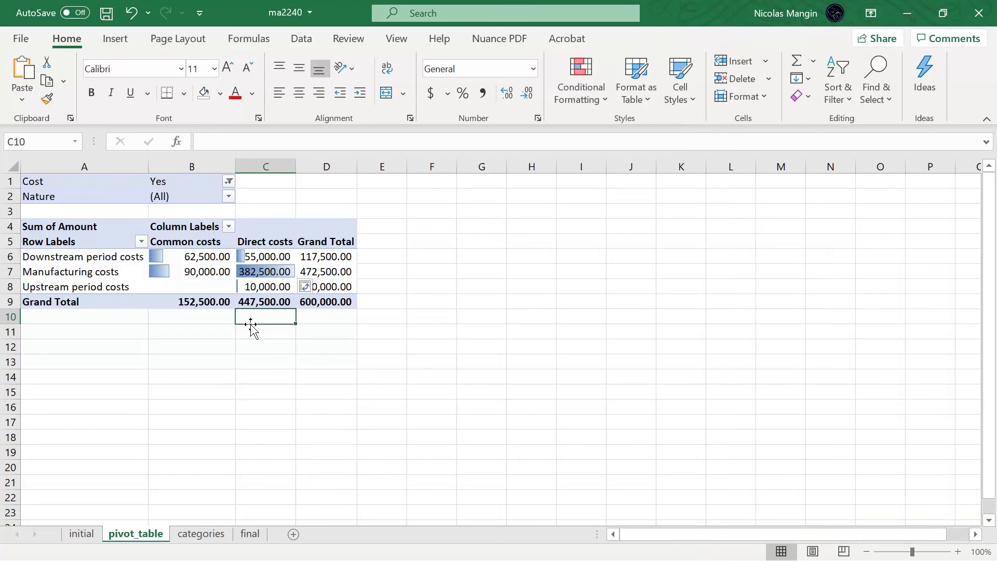
{"action": "left_click", "coordinate": [252, 272]}
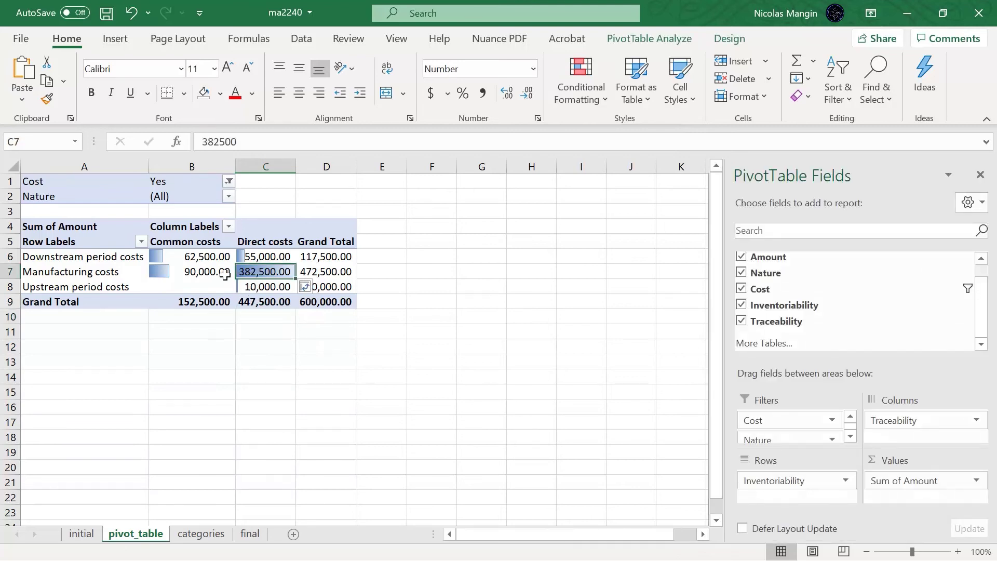
{"action": "left_click", "coordinate": [197, 271]}
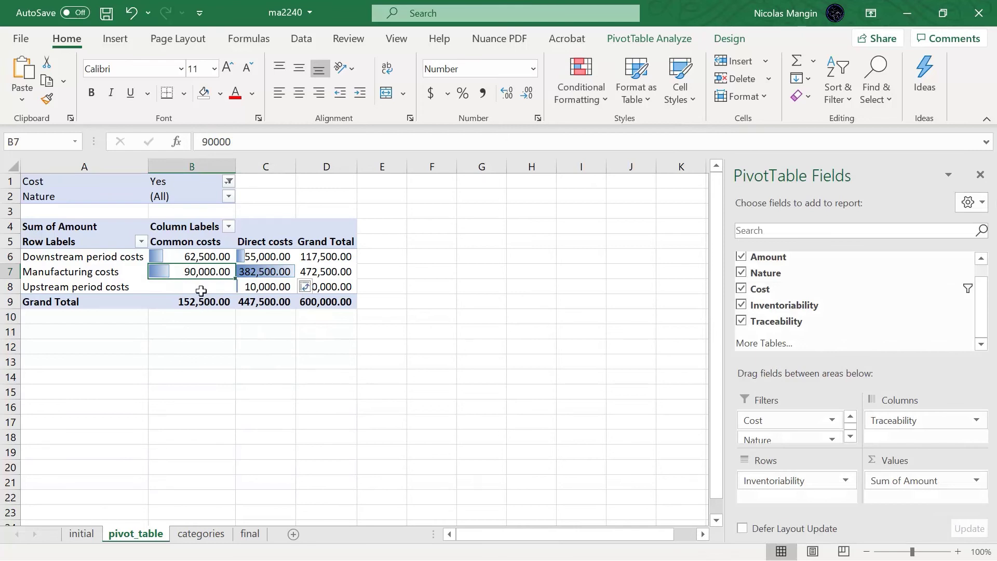
{"action": "left_click", "coordinate": [208, 338]}
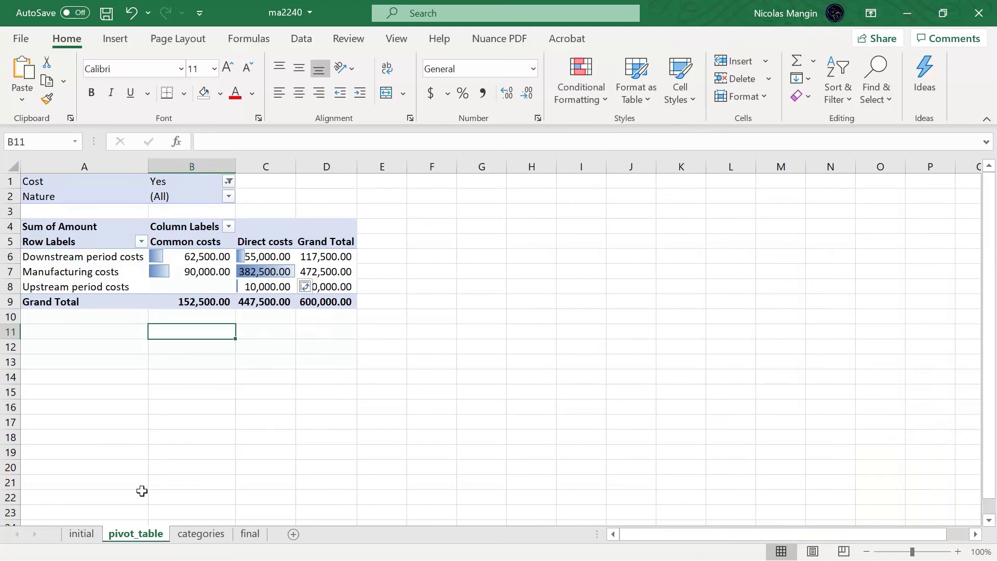
Go through the first Yes and No entries of the Cost column on the initial sheet.
{"action": "left_click", "coordinate": [82, 534]}
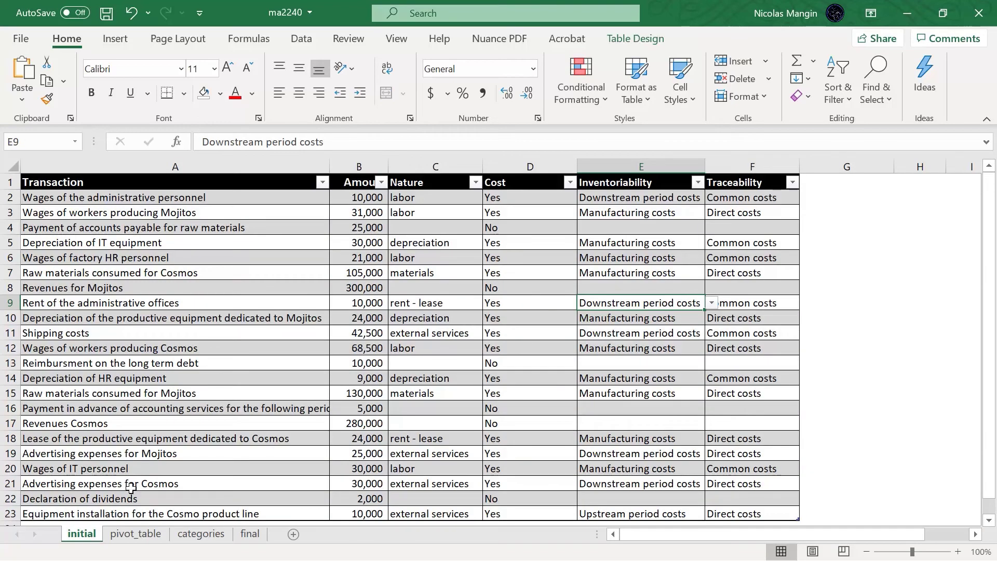
{"action": "left_click", "coordinate": [534, 241]}
{"action": "key", "text": "Up"}
{"action": "key", "text": "Up"}
{"action": "key", "text": "Up"}
{"action": "key", "text": "Up"}
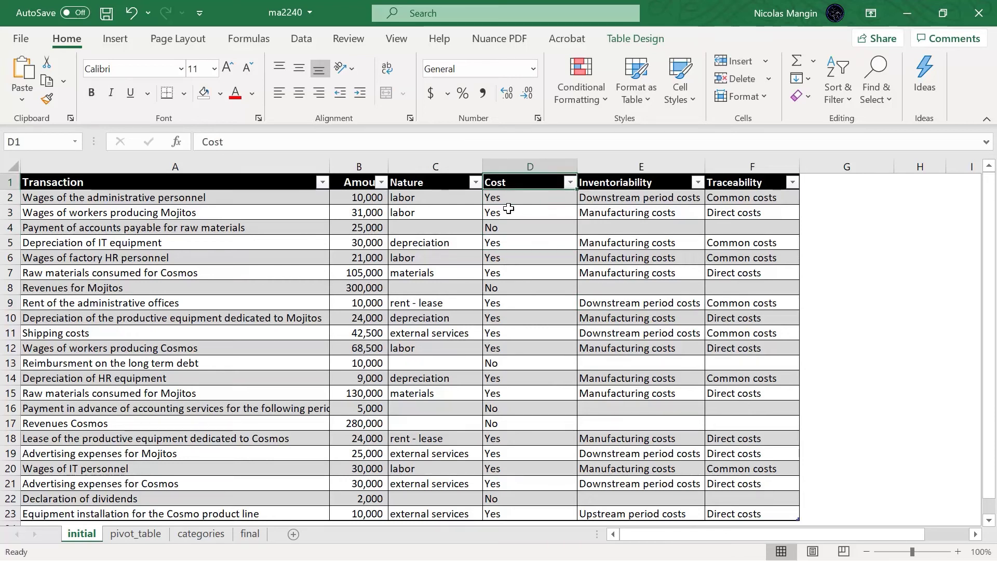
{"action": "key", "text": "Down"}
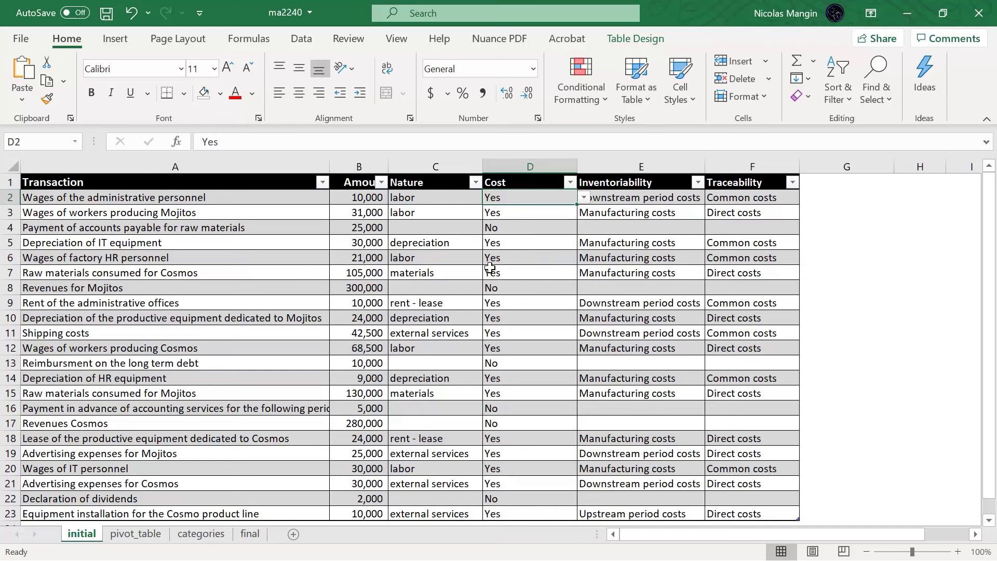
{"action": "key", "text": "Down"}
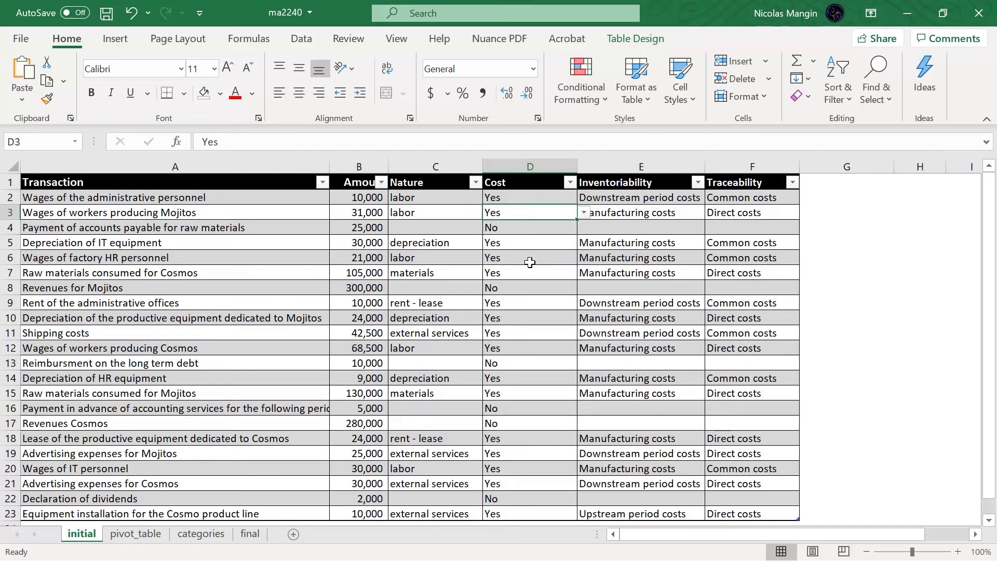
{"action": "key", "text": "Up"}
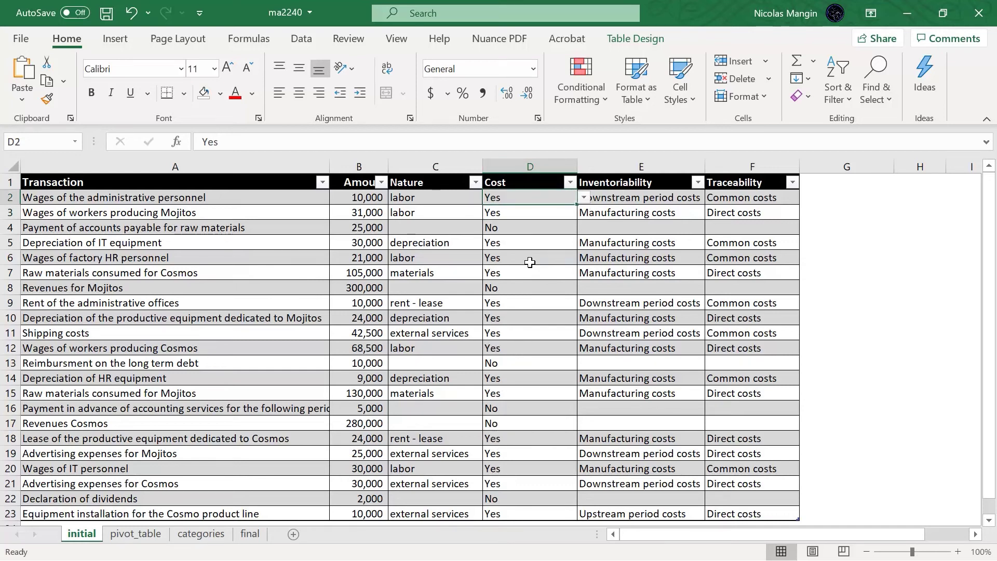
{"action": "key", "text": "Down"}
{"action": "key", "text": "Down"}
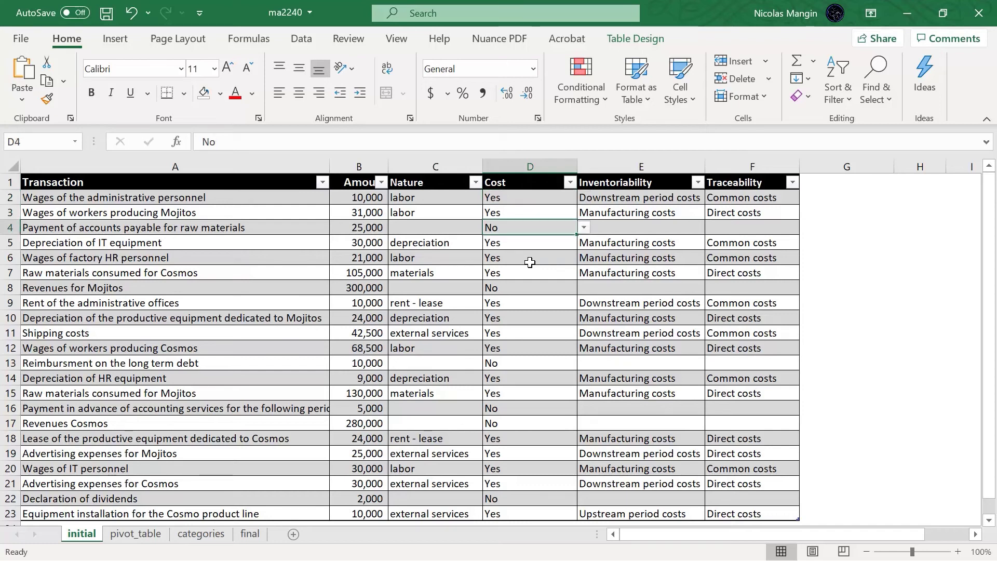
{"action": "key", "text": "Up"}
{"action": "key", "text": "Up"}
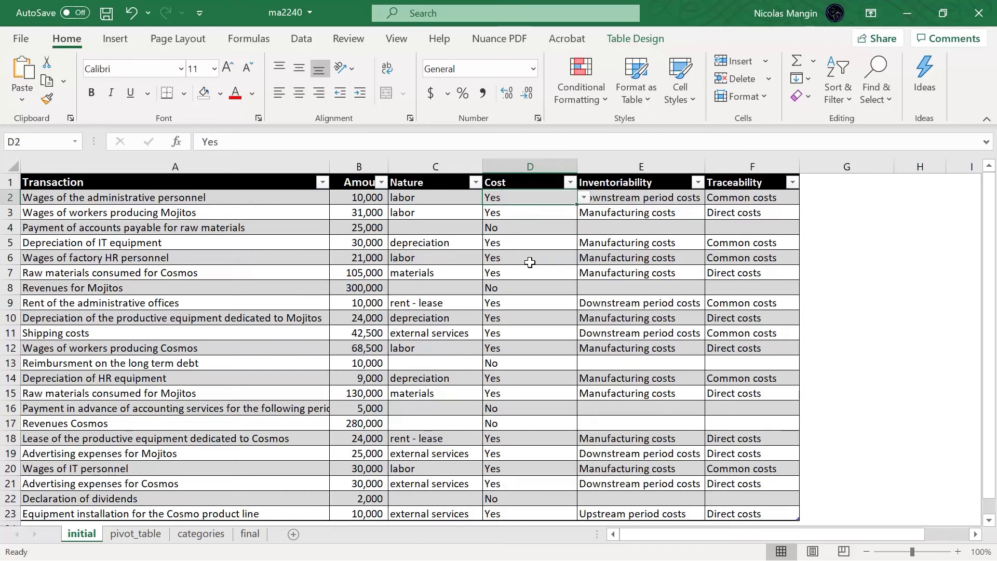
Set up a conditional formatting rule for the Cost entries in D2:D23 targeting cells with specific text containing Yes.
{"action": "key", "text": "shift+Down"}
{"action": "key", "text": "ctrl+shift+Down"}
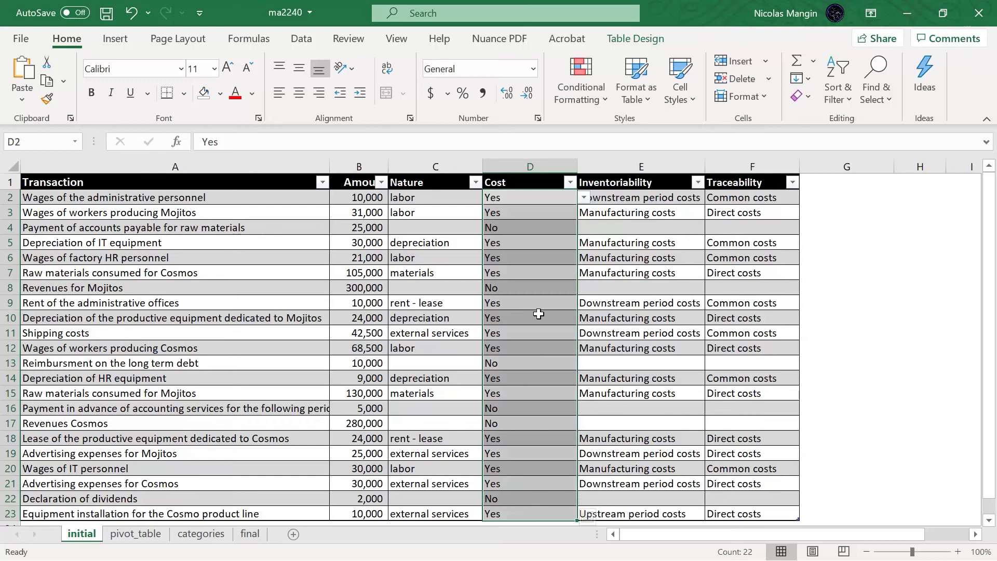
{"action": "left_click", "coordinate": [603, 104]}
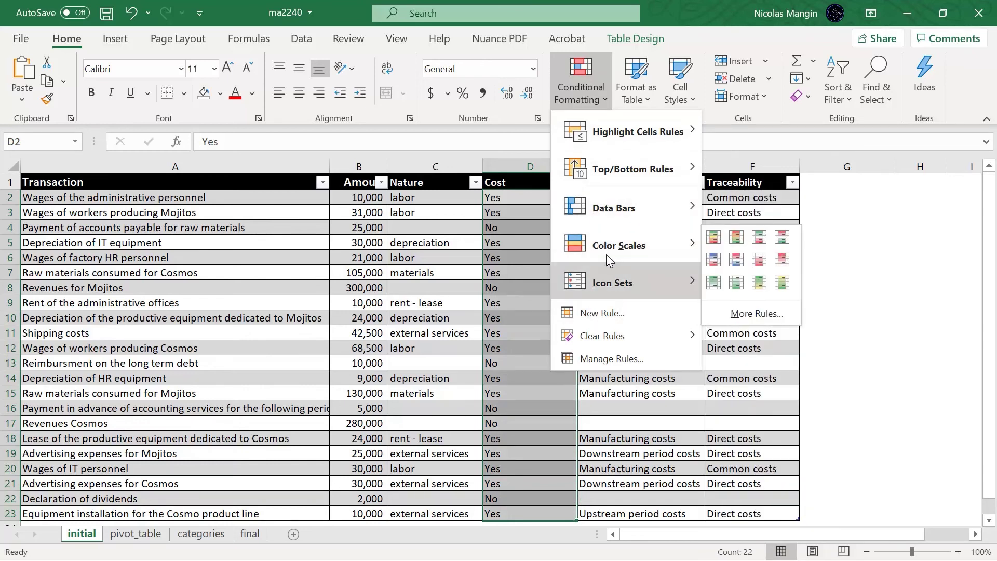
{"action": "mouse_move", "coordinate": [606, 273]}
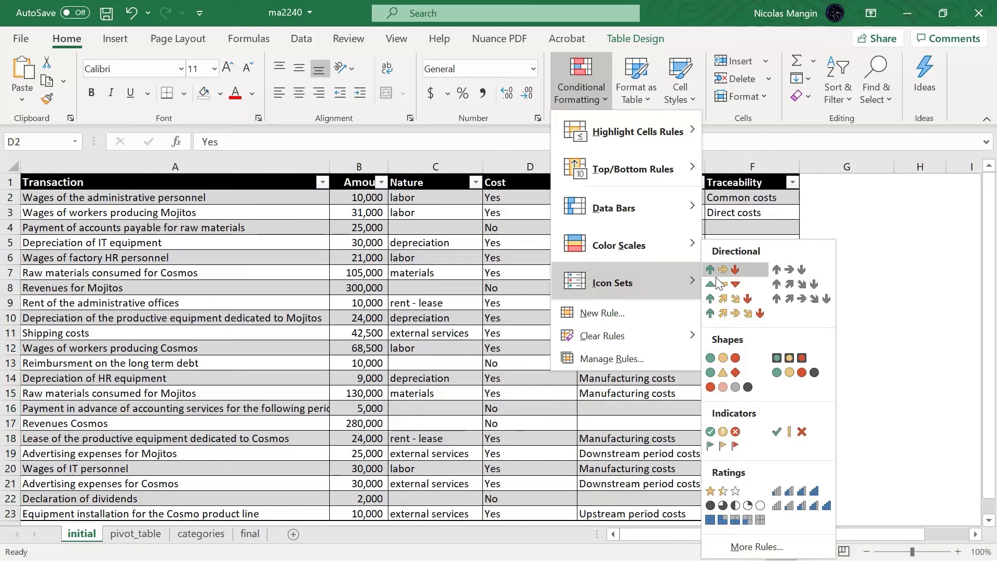
{"action": "left_click", "coordinate": [600, 312]}
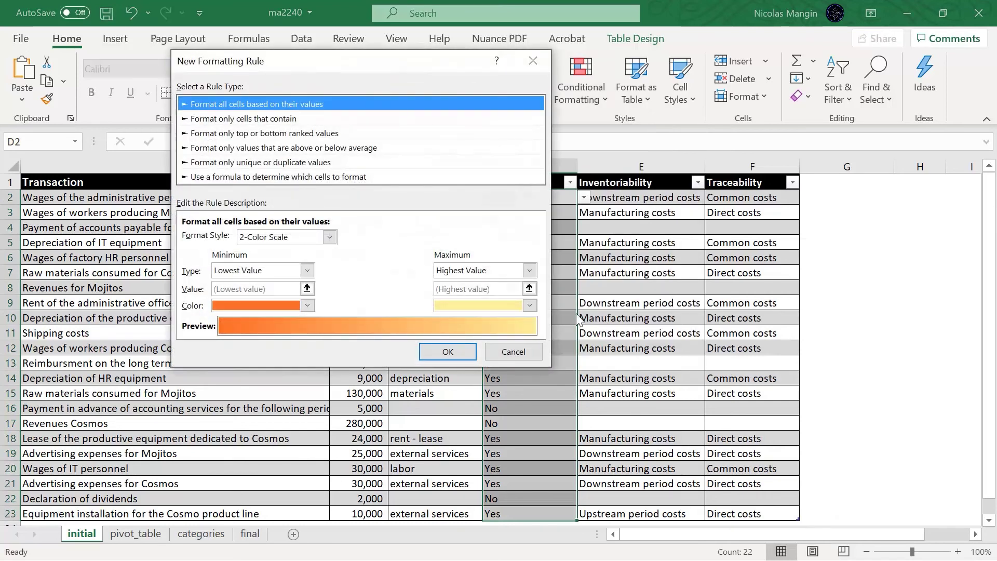
{"action": "left_click", "coordinate": [221, 121]}
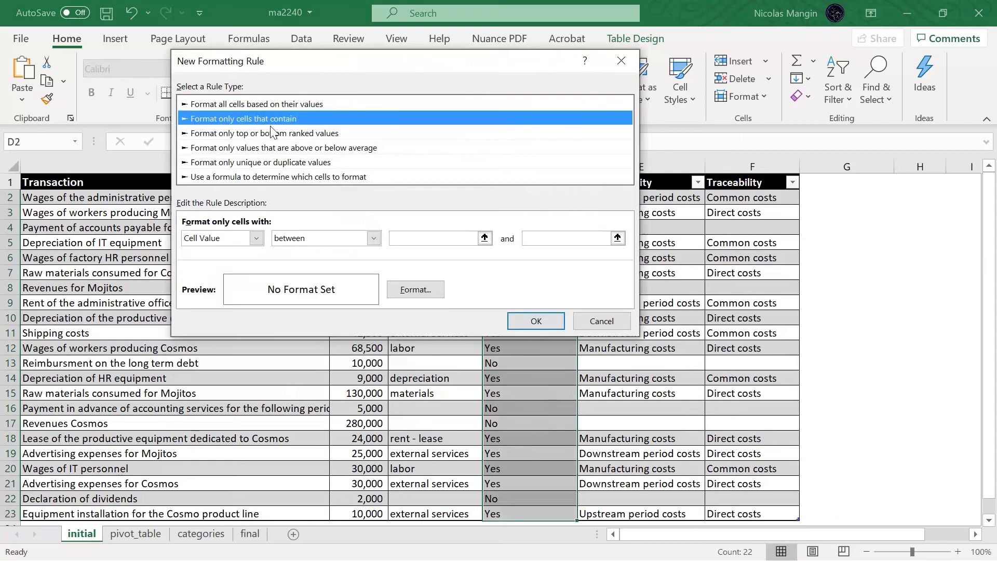
{"action": "left_click", "coordinate": [256, 238]}
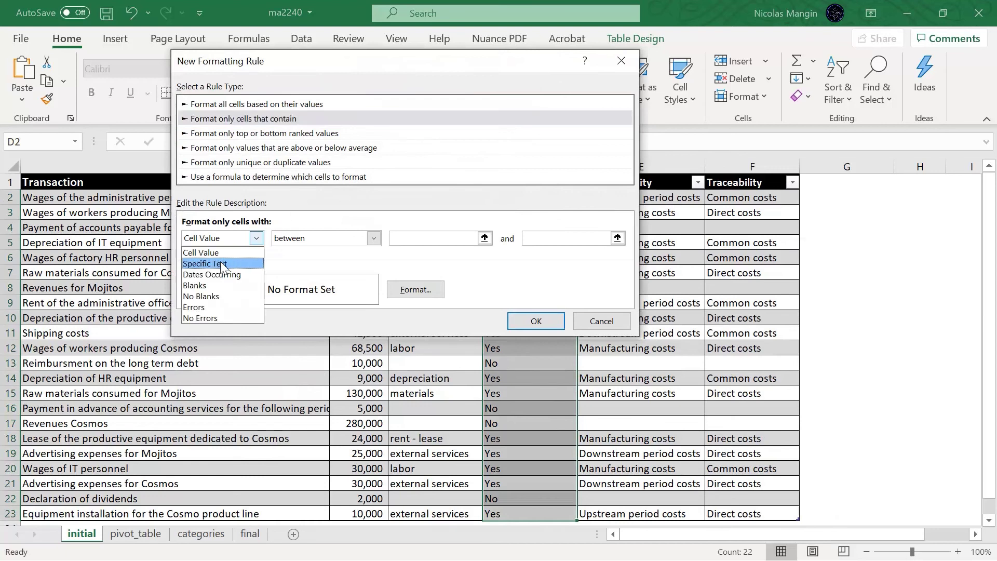
{"action": "left_click", "coordinate": [221, 265]}
{"action": "left_click", "coordinate": [372, 239]}
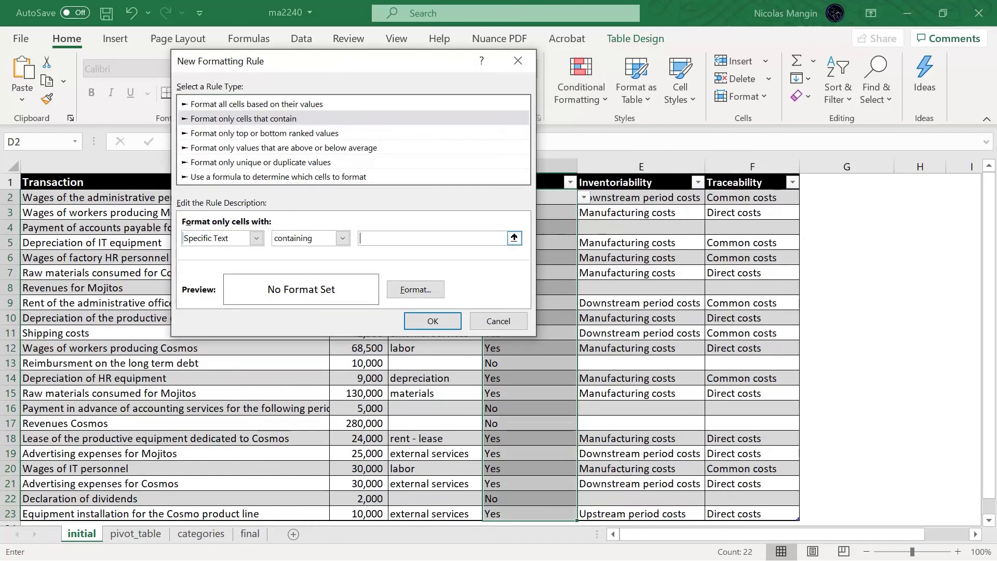
{"action": "type", "text": "Yes"}
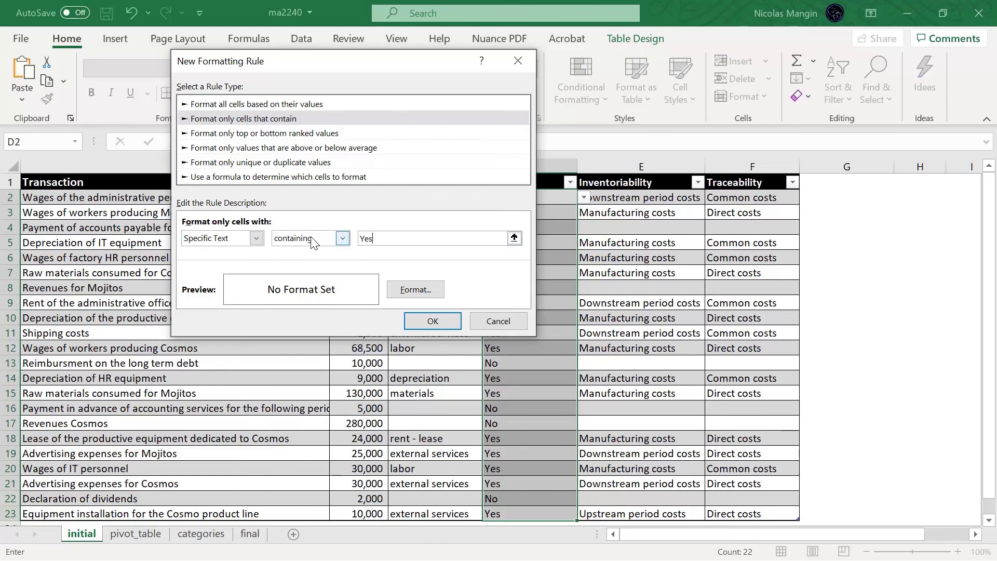
Give the Yes rule a red fill and apply it to the Cost entries.
{"action": "left_click", "coordinate": [407, 291]}
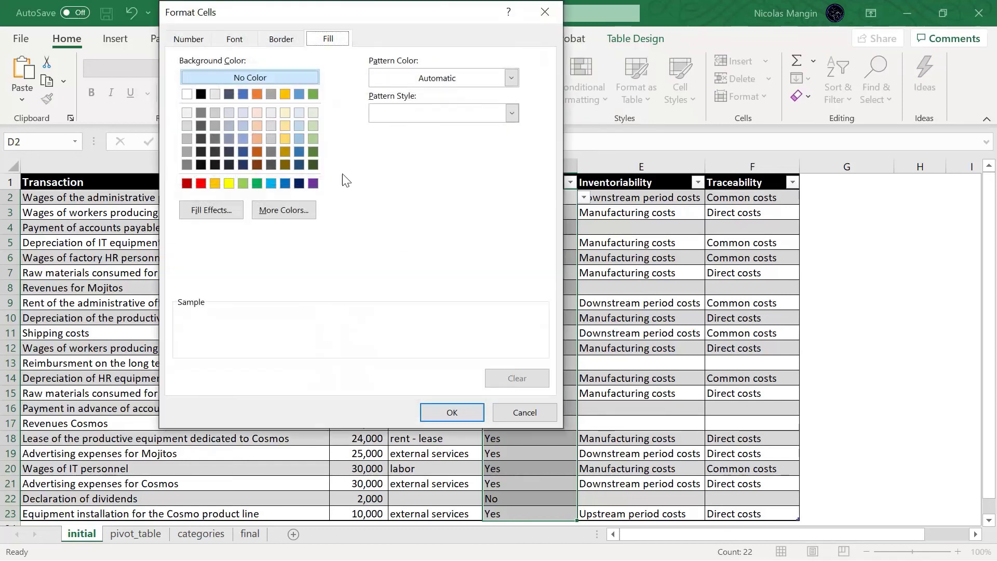
{"action": "left_click", "coordinate": [201, 183]}
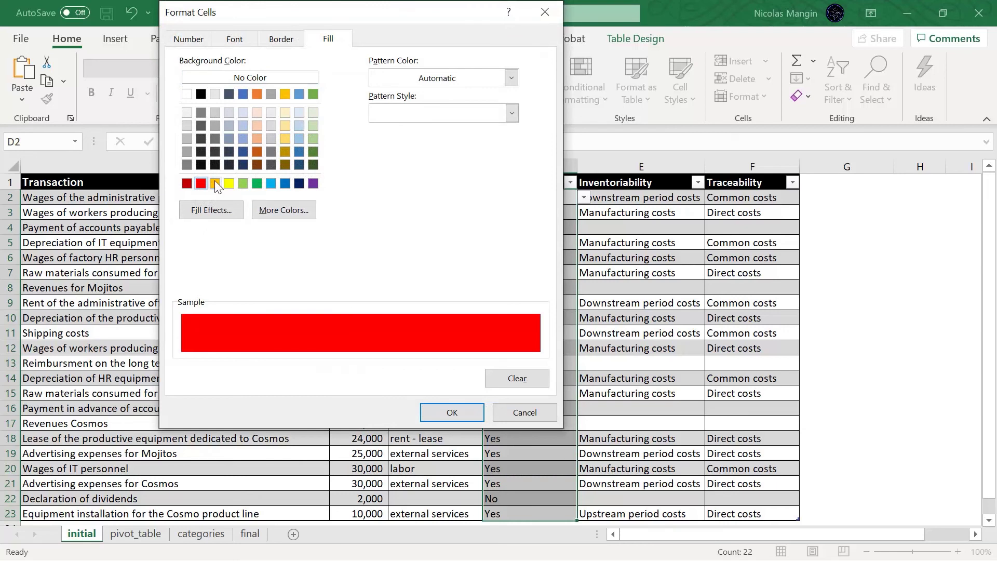
{"action": "left_click", "coordinate": [447, 411]}
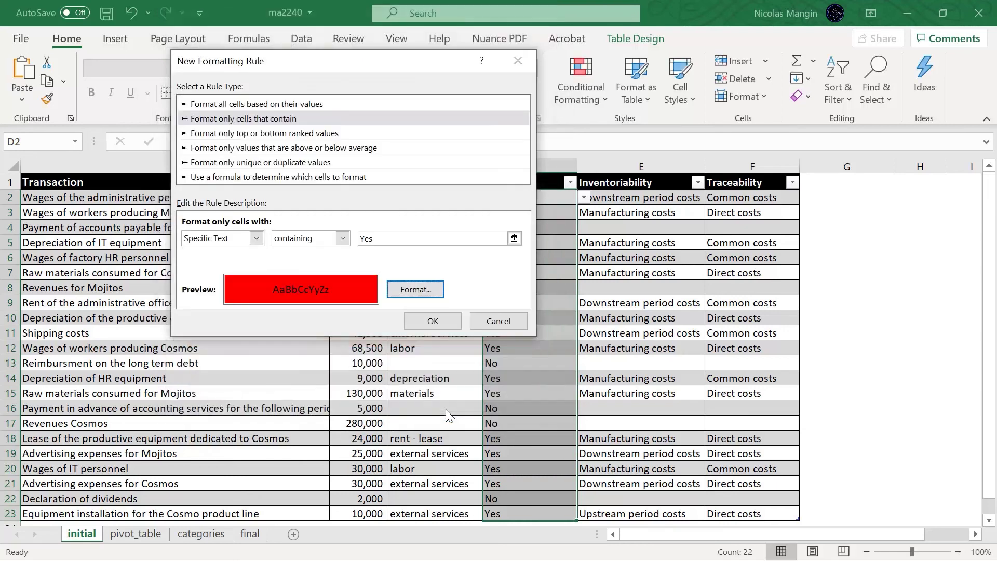
{"action": "left_click", "coordinate": [432, 321]}
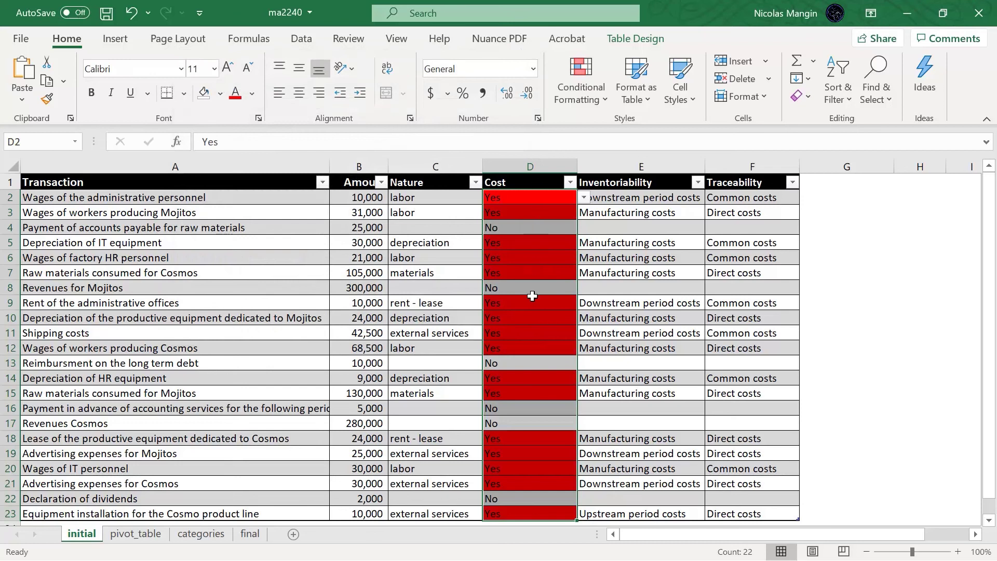
{"action": "scroll", "coordinate": [529, 215], "scroll_direction": "down", "scroll_amount": 1}
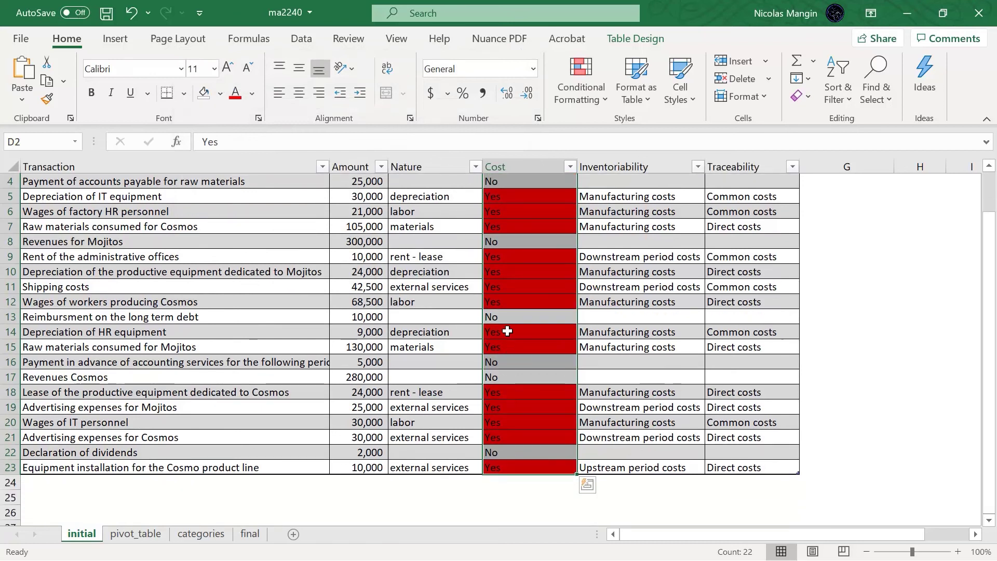
{"action": "scroll", "coordinate": [506, 326], "scroll_direction": "up", "scroll_amount": 1}
{"action": "scroll", "coordinate": [506, 326], "scroll_direction": "up", "scroll_amount": 1}
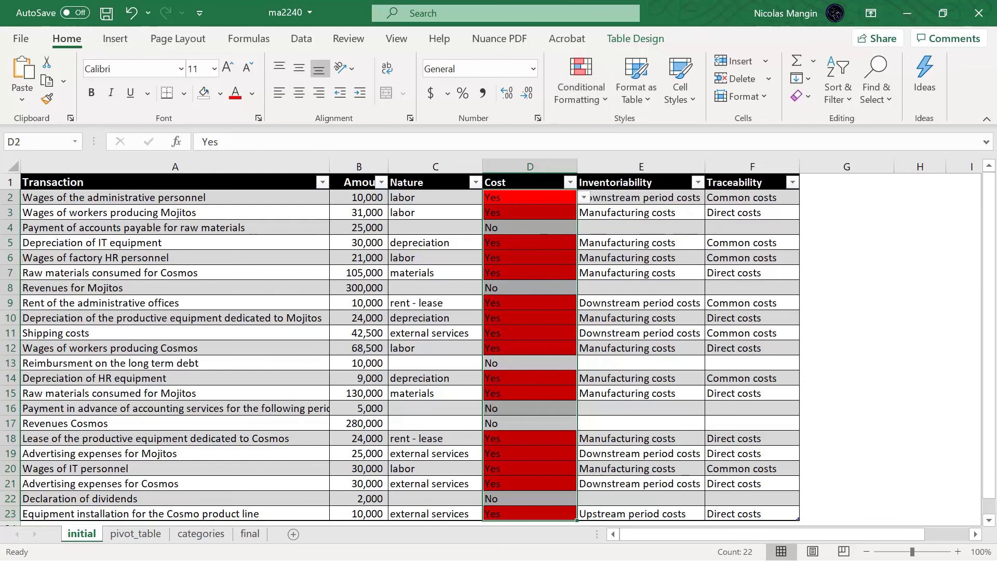
Set up a second conditional formatting rule for the Cost entries in D2:D23 targeting cells with specific text containing No.
{"action": "left_click", "coordinate": [604, 102]}
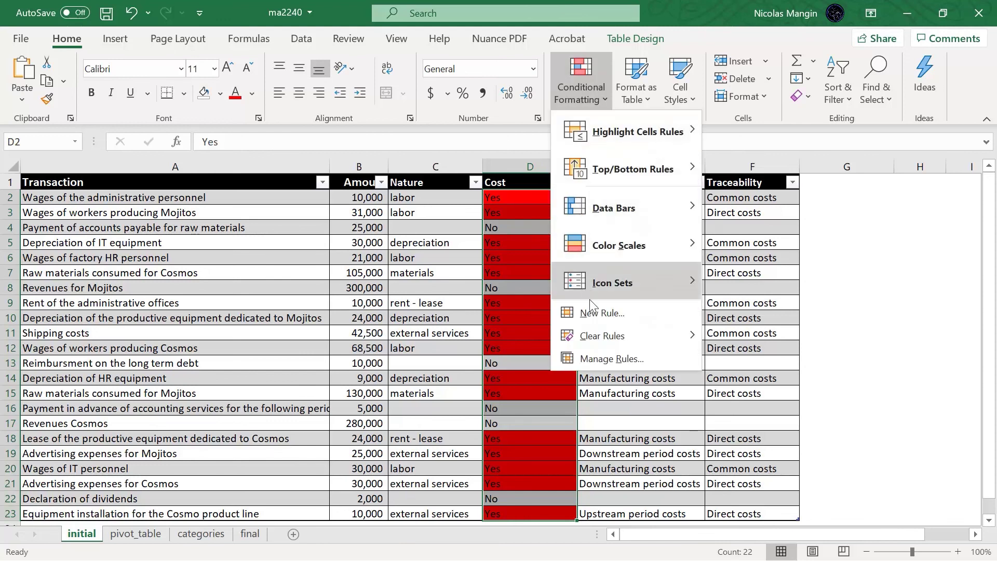
{"action": "left_click", "coordinate": [596, 321]}
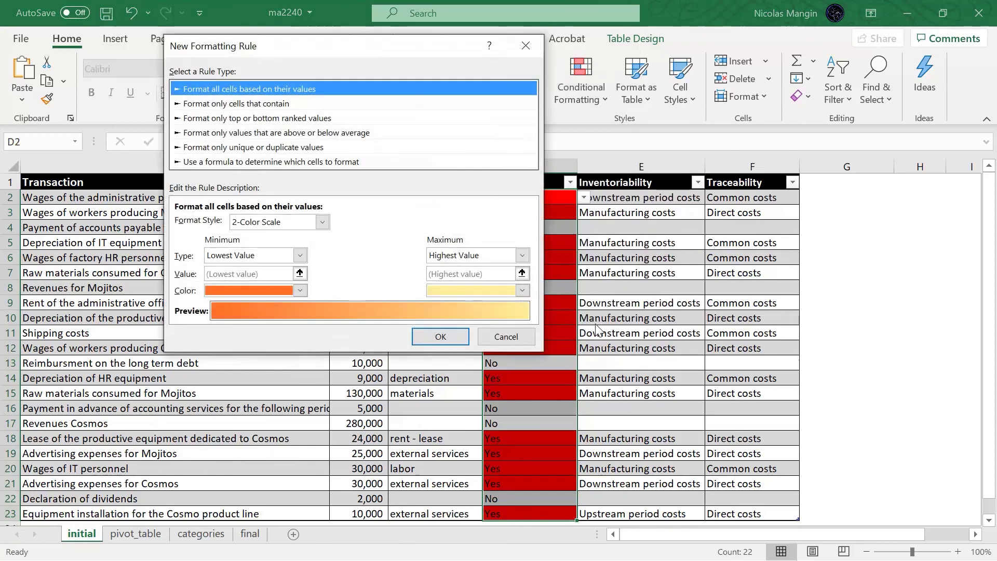
{"action": "left_click", "coordinate": [213, 104]}
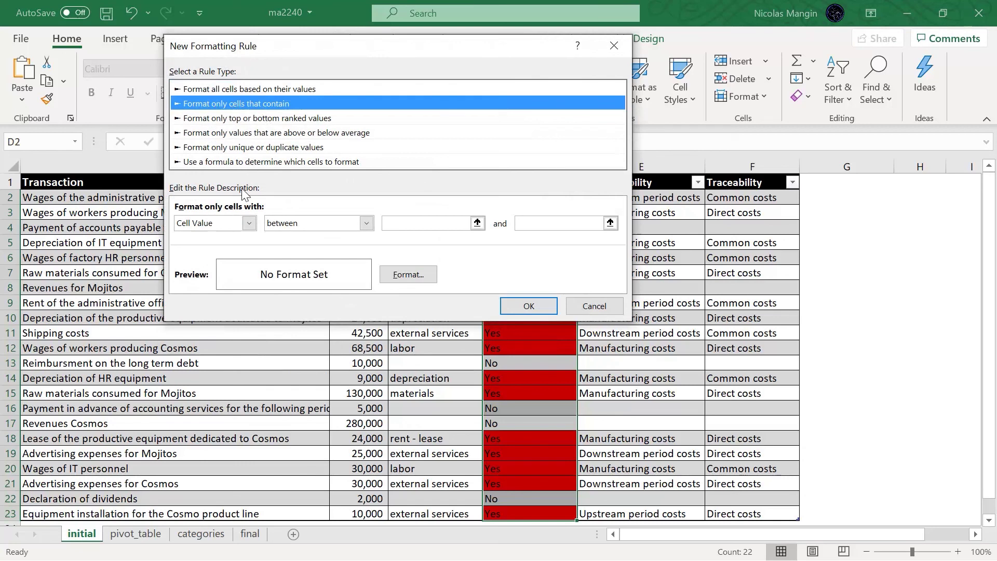
{"action": "left_click", "coordinate": [249, 222]}
{"action": "left_click", "coordinate": [218, 247]}
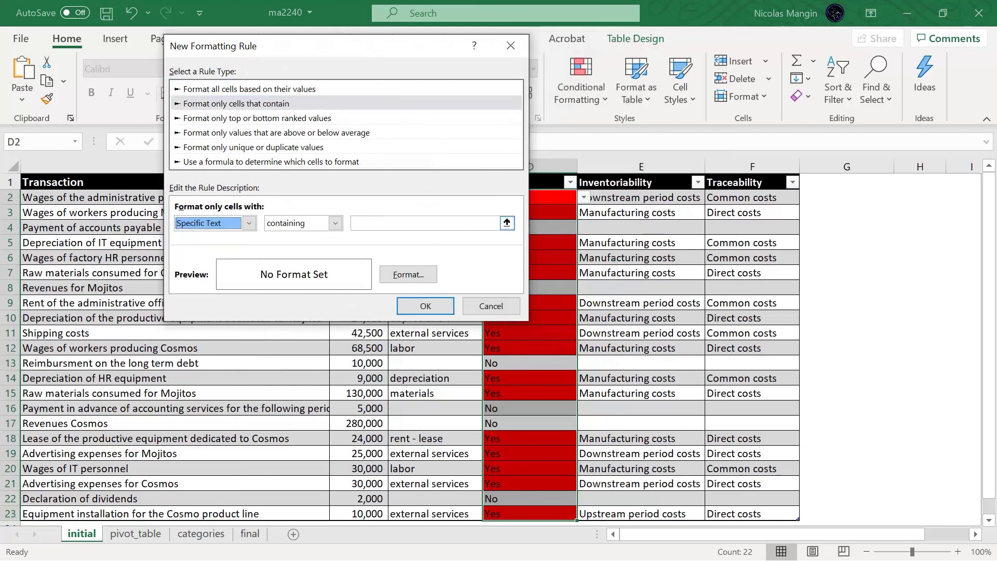
{"action": "type", "text": "No"}
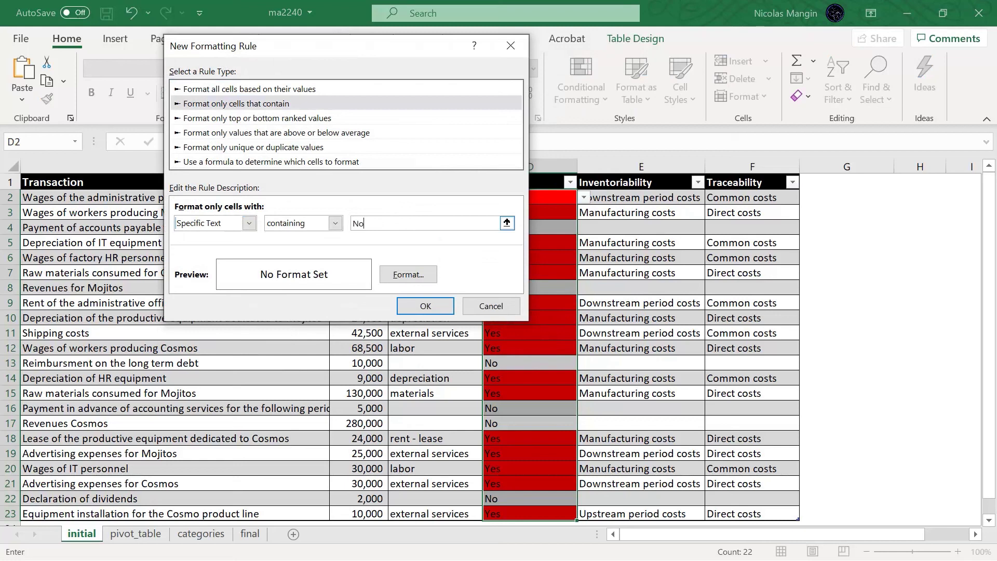
Give the No rule a green fill and apply it to the Cost entries.
{"action": "left_click", "coordinate": [397, 271]}
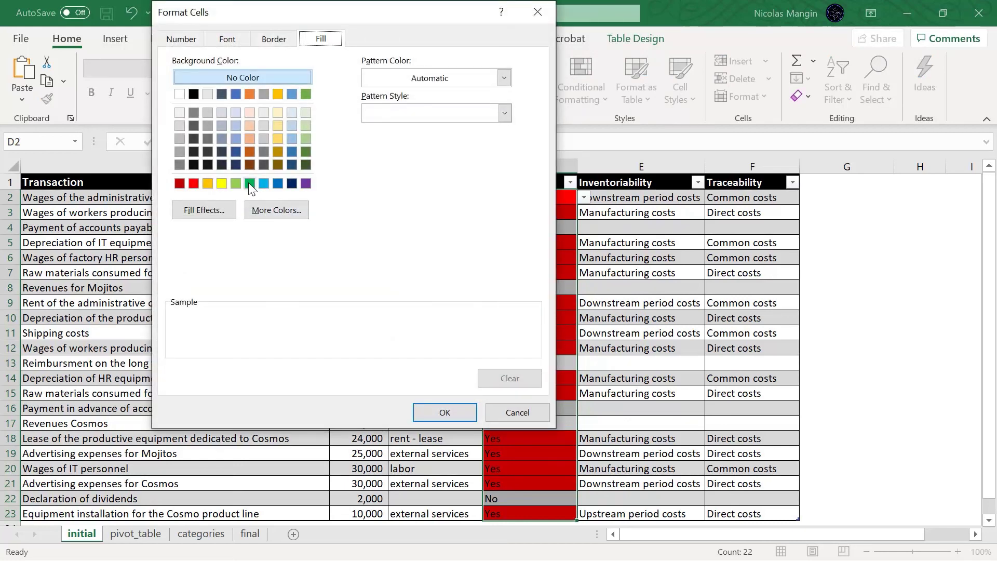
{"action": "left_click", "coordinate": [250, 183]}
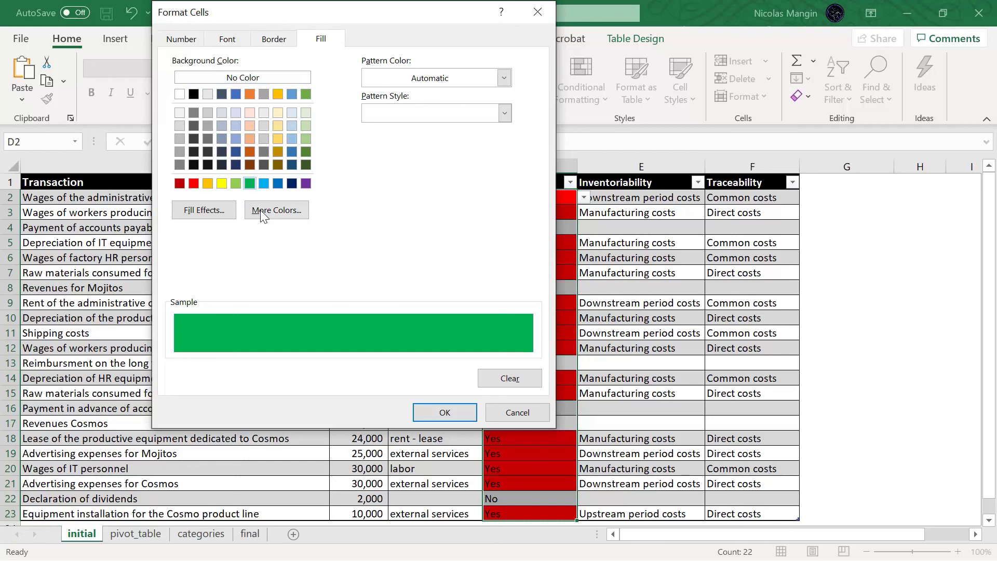
{"action": "left_click", "coordinate": [447, 411]}
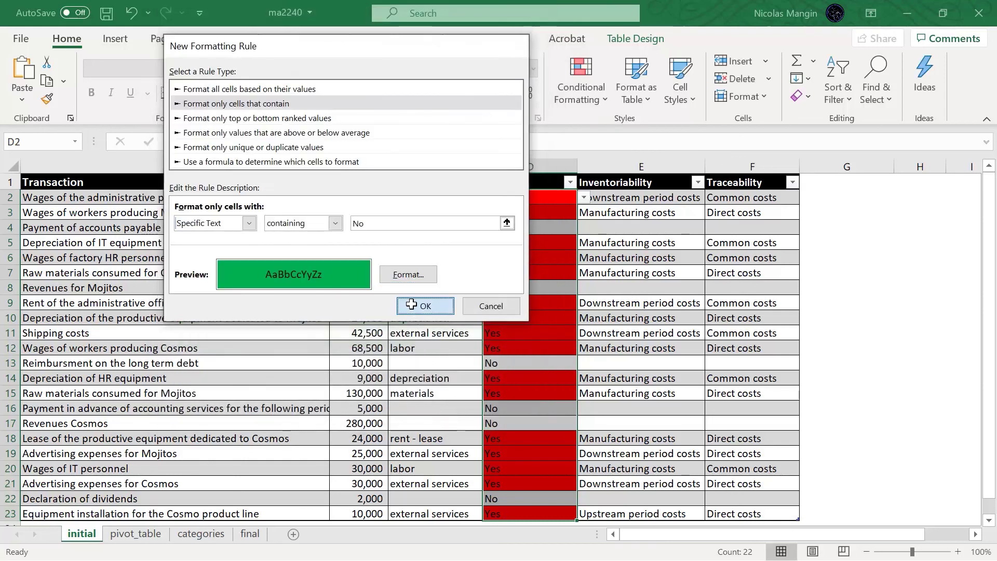
{"action": "left_click", "coordinate": [411, 304]}
{"action": "left_click", "coordinate": [420, 359]}
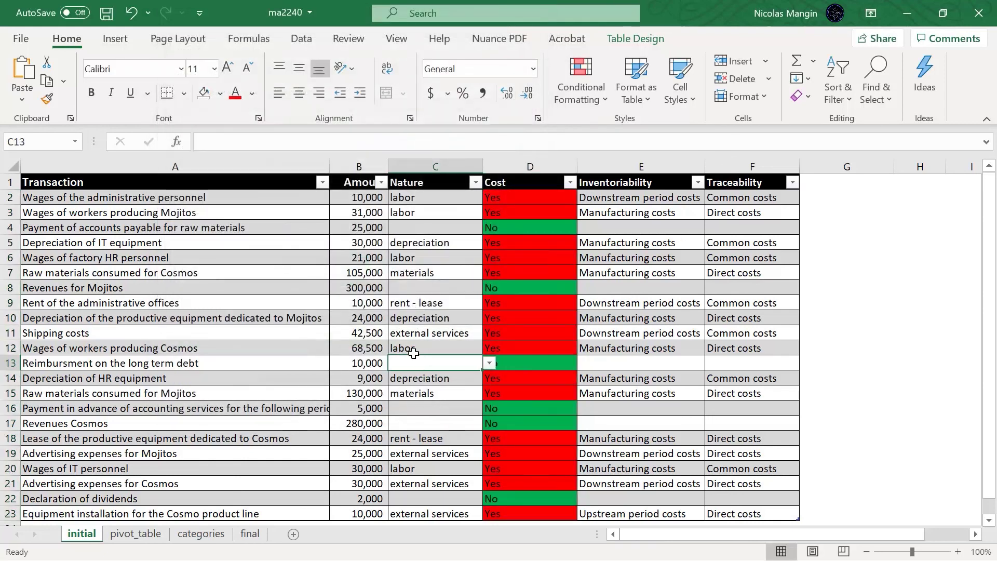
{"action": "scroll", "coordinate": [313, 316], "scroll_direction": "down", "scroll_amount": 1}
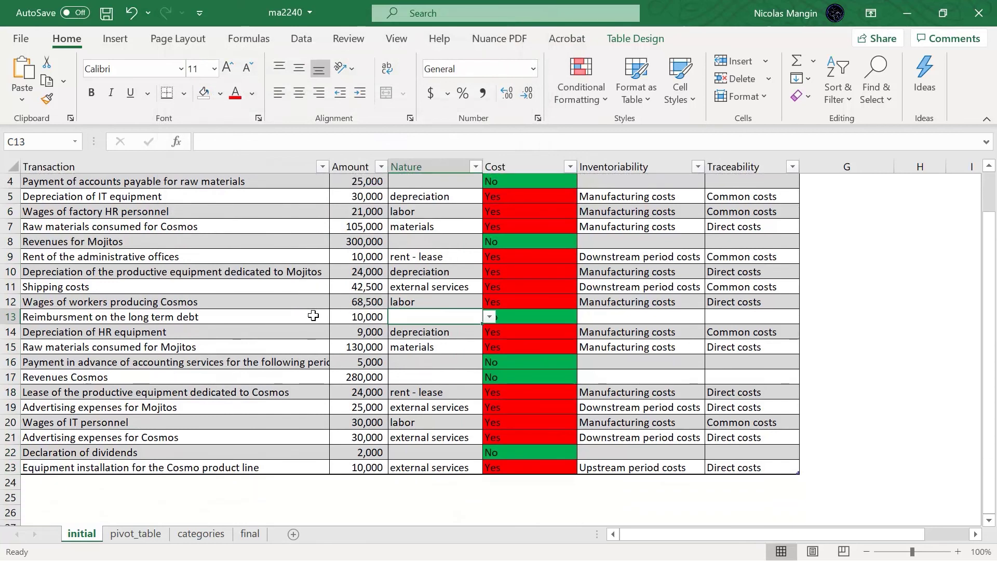